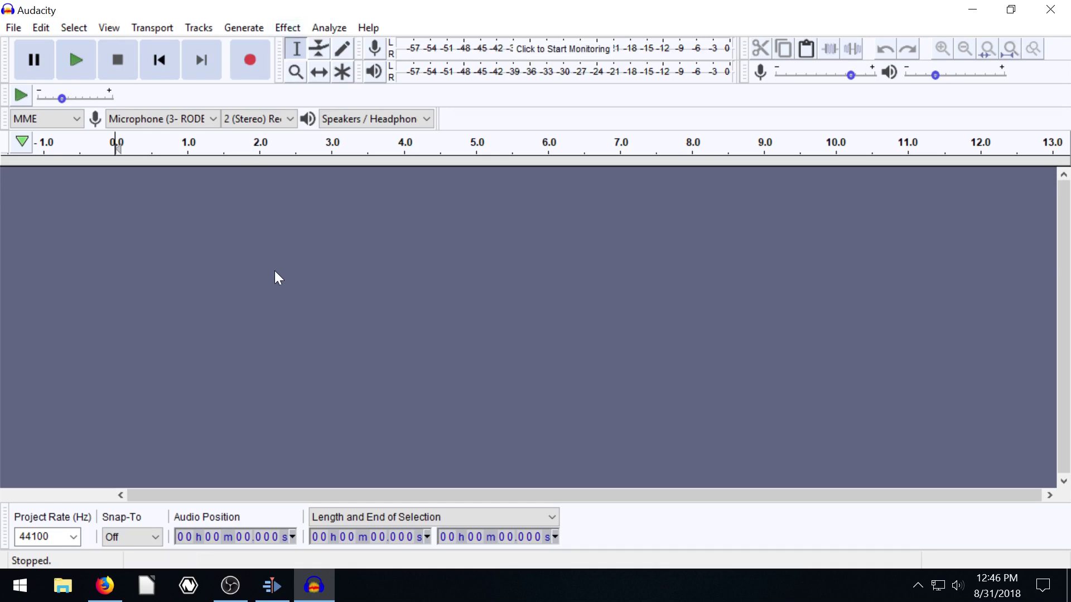
# Switch from the empty Audacity project to the GitHub Vocoder repository in Firefox.
pyautogui.click(105, 585)
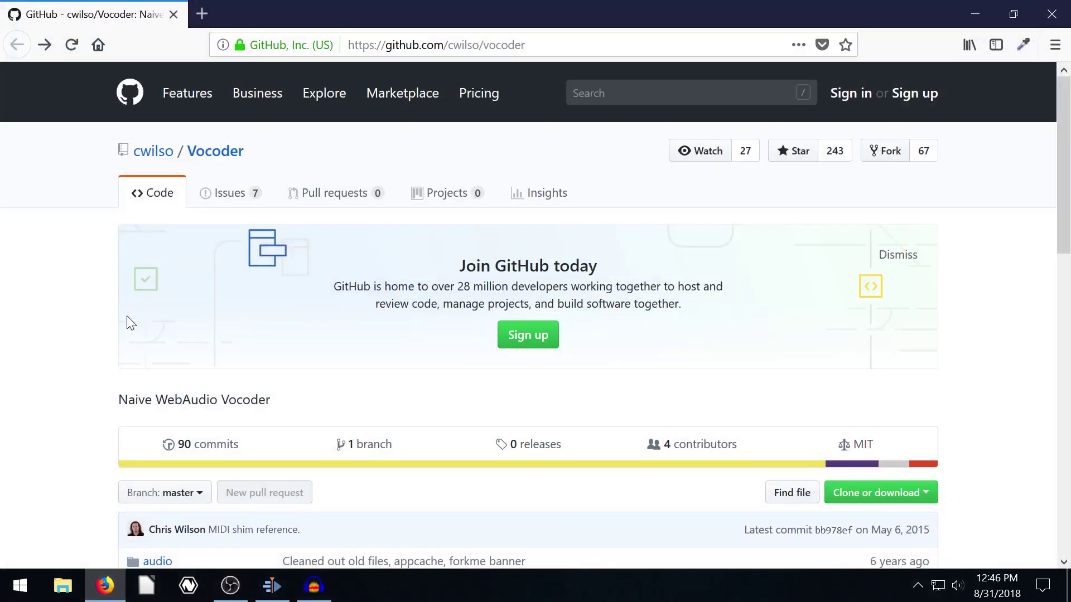
# Browse the cwilso/Vocoder repository page and its file list.
pyautogui.click(412, 46)
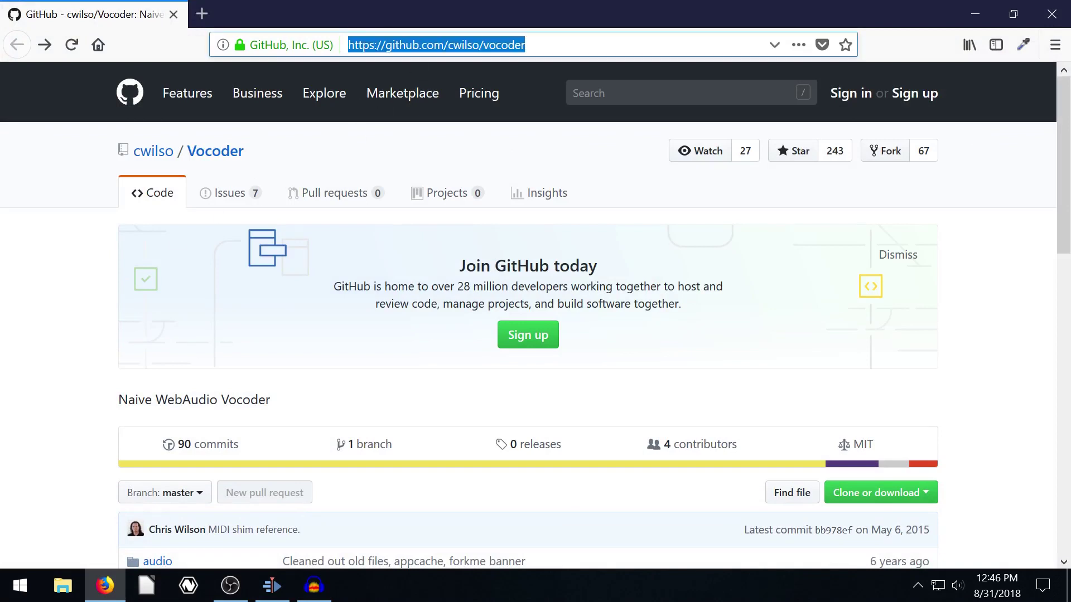
pyautogui.click(525, 45)
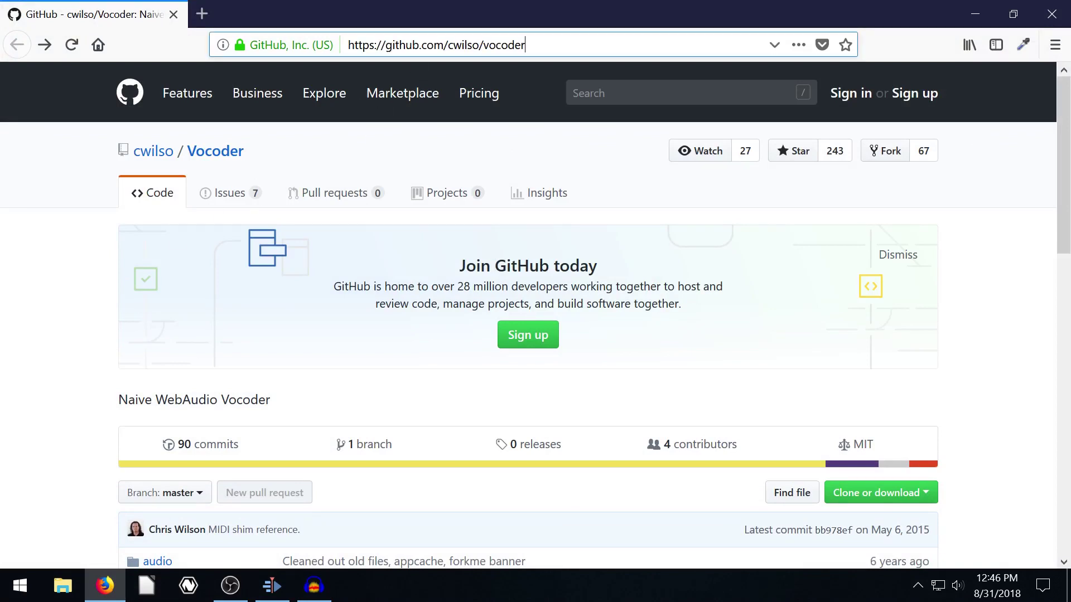
pyautogui.click(51, 333)
pyautogui.scroll(-5, 50, 330)
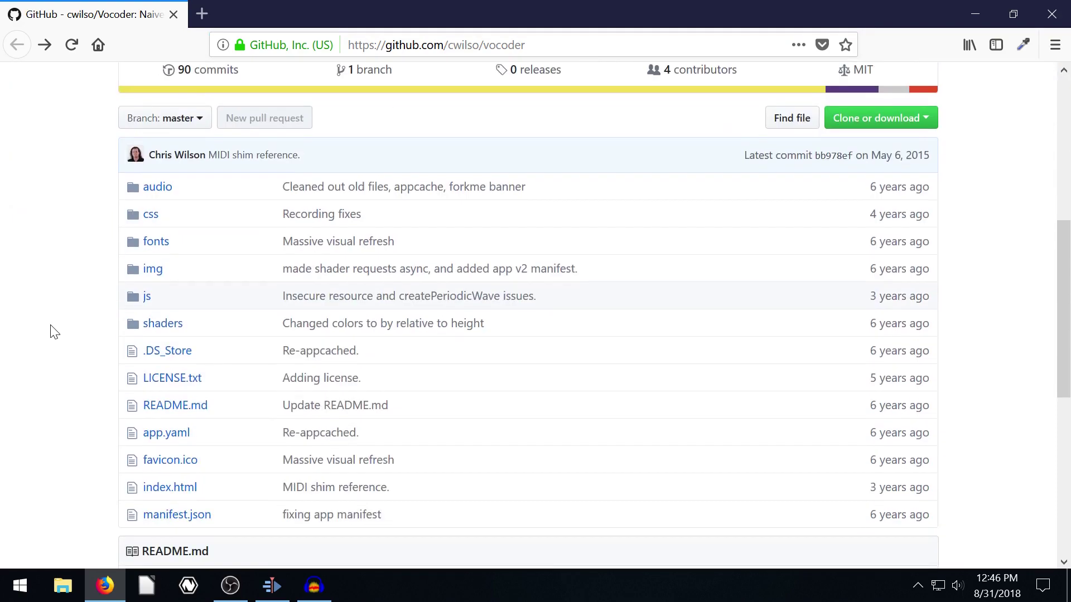
pyautogui.scroll(-2, 52, 329)
pyautogui.scroll(10, 54, 332)
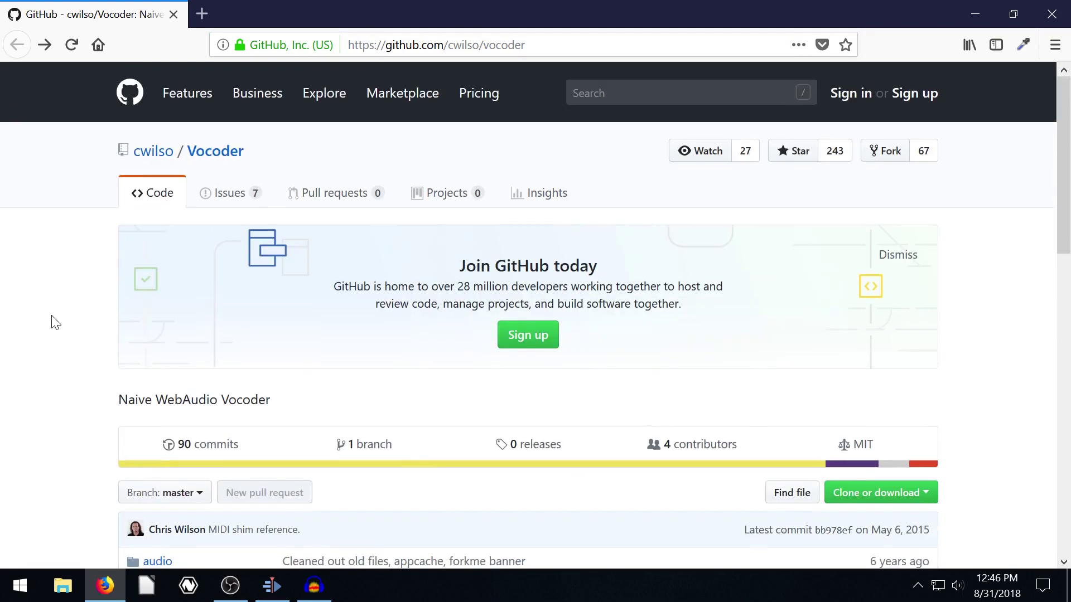
pyautogui.scroll(-3, 53, 323)
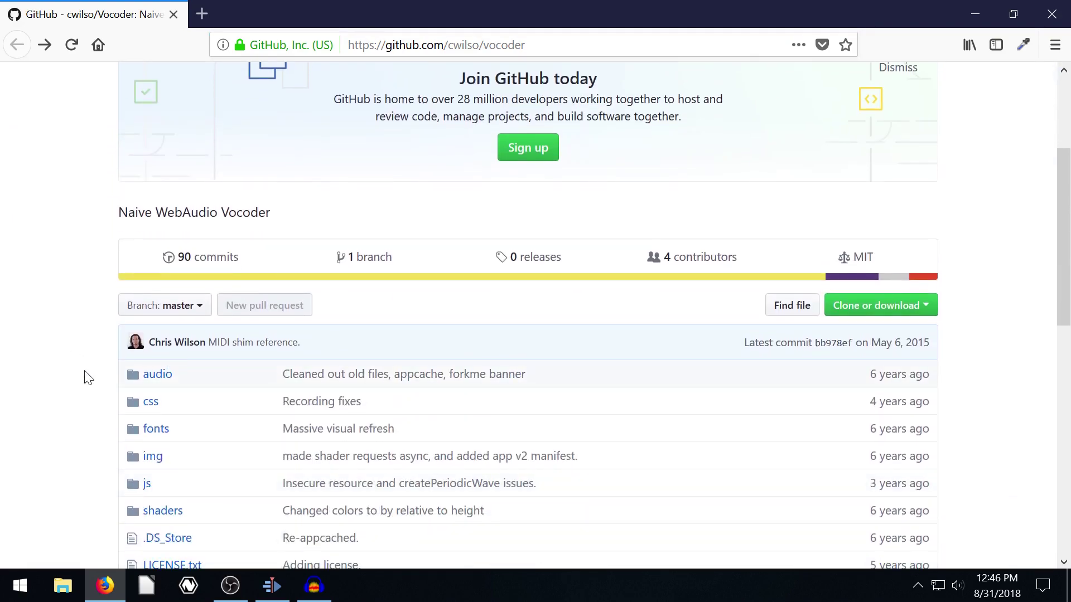
pyautogui.scroll(-2, 85, 375)
pyautogui.scroll(-8, 87, 376)
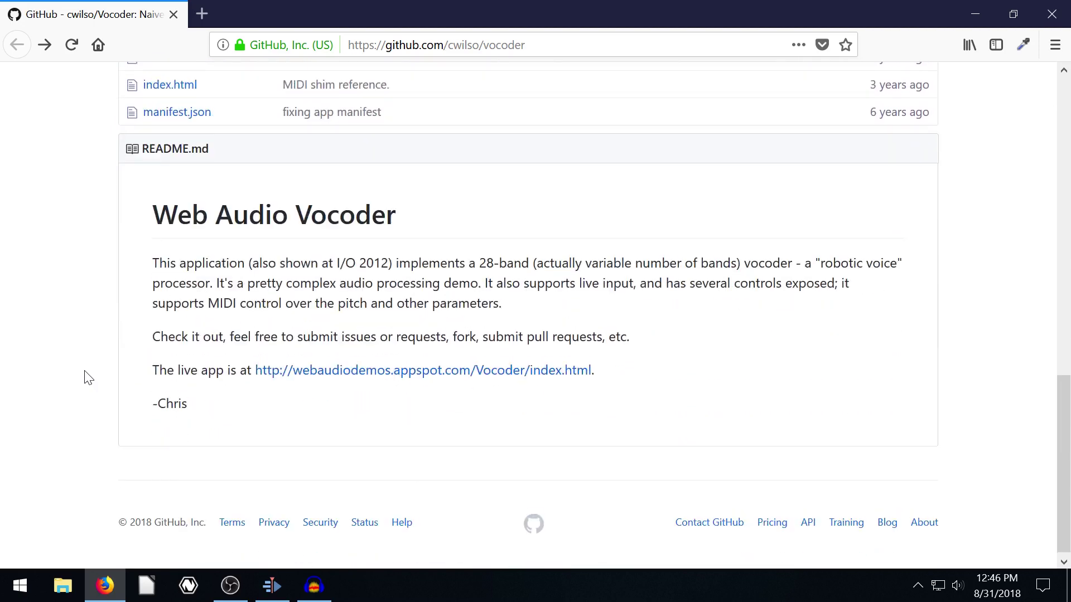
pyautogui.scroll(8, 86, 376)
pyautogui.scroll(-2, 106, 499)
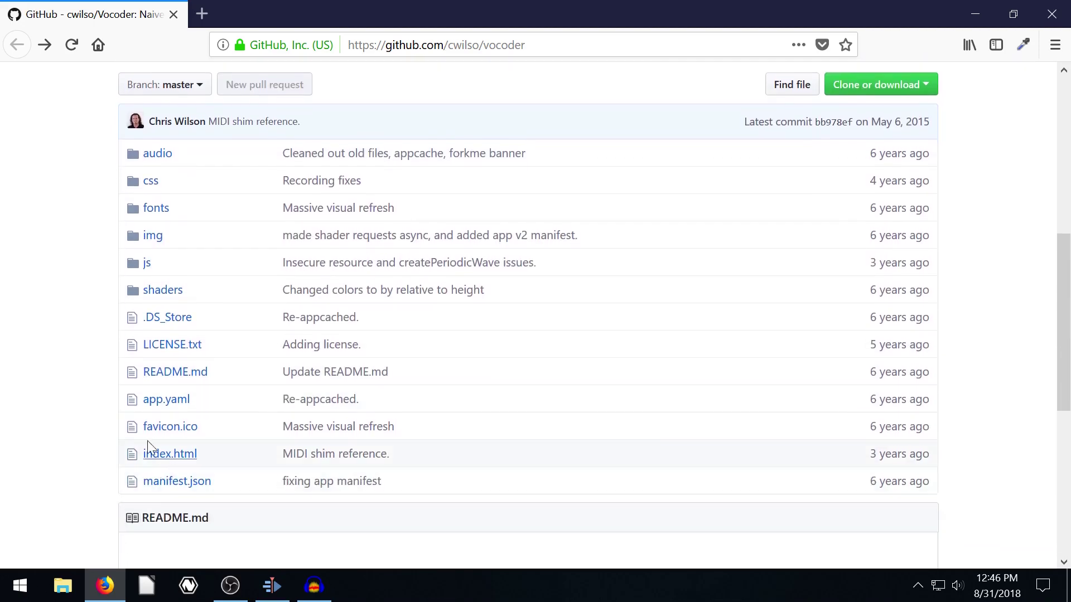
# Read the MIT LICENSE.txt file, then return to the repository's README.
pyautogui.click(146, 349)
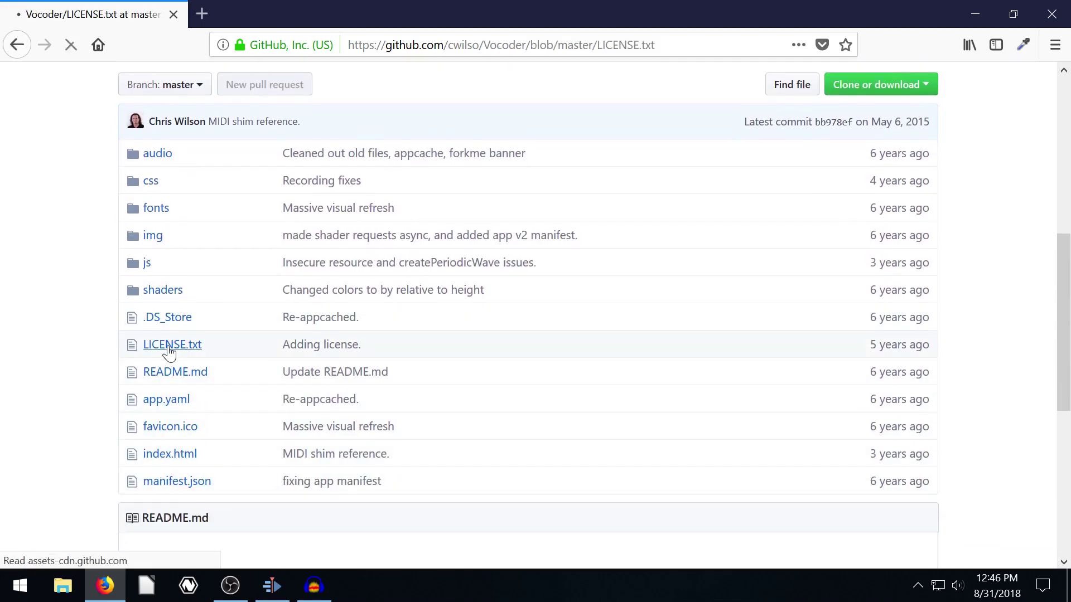
pyautogui.scroll(-10, 234, 368)
pyautogui.scroll(-1, 296, 307)
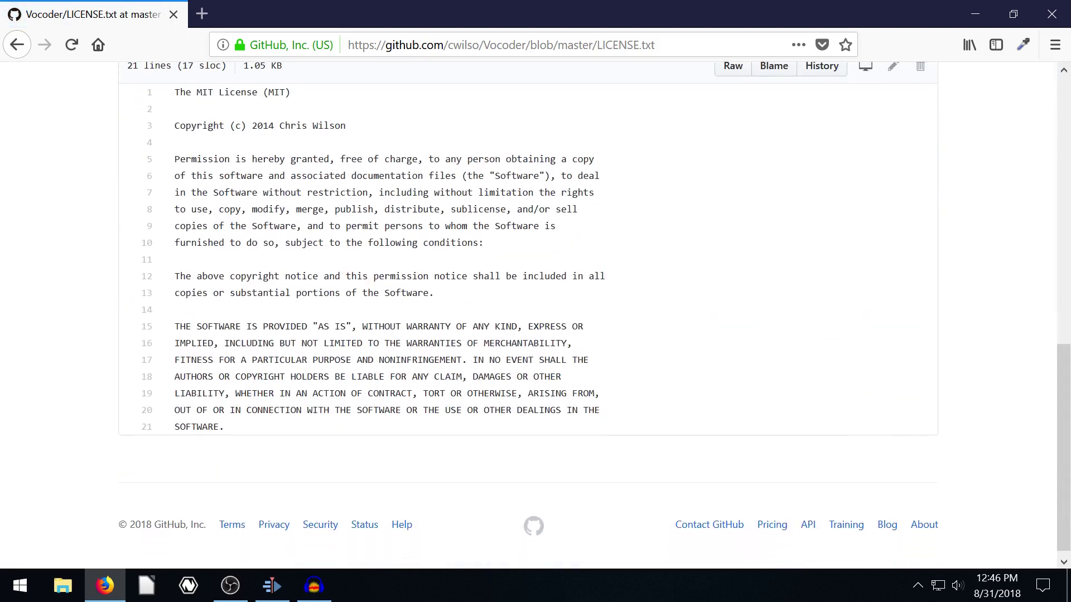
pyautogui.scroll(4, 296, 306)
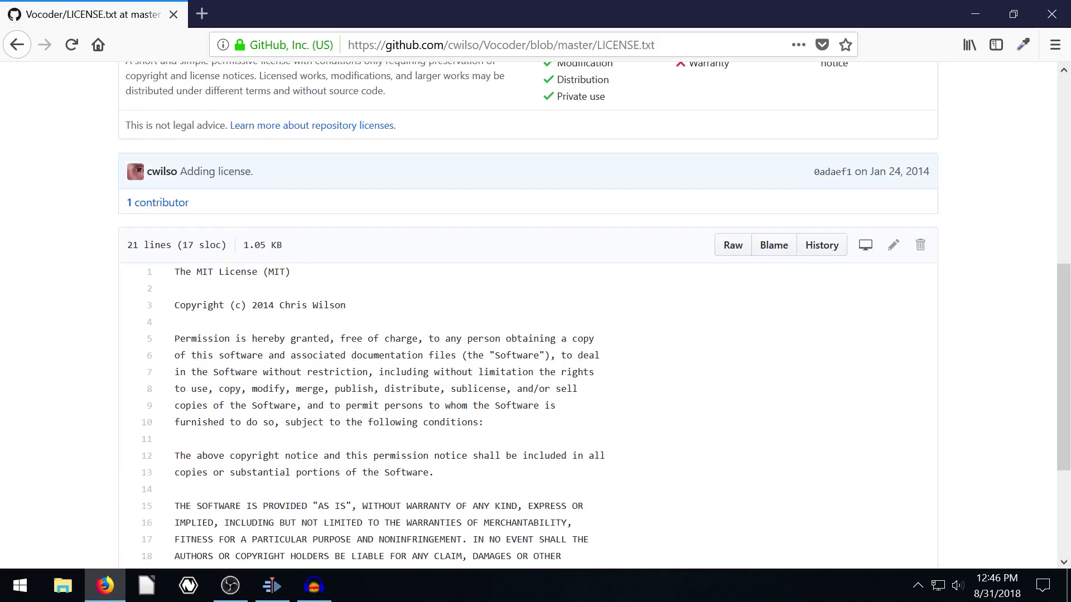
pyautogui.click(17, 45)
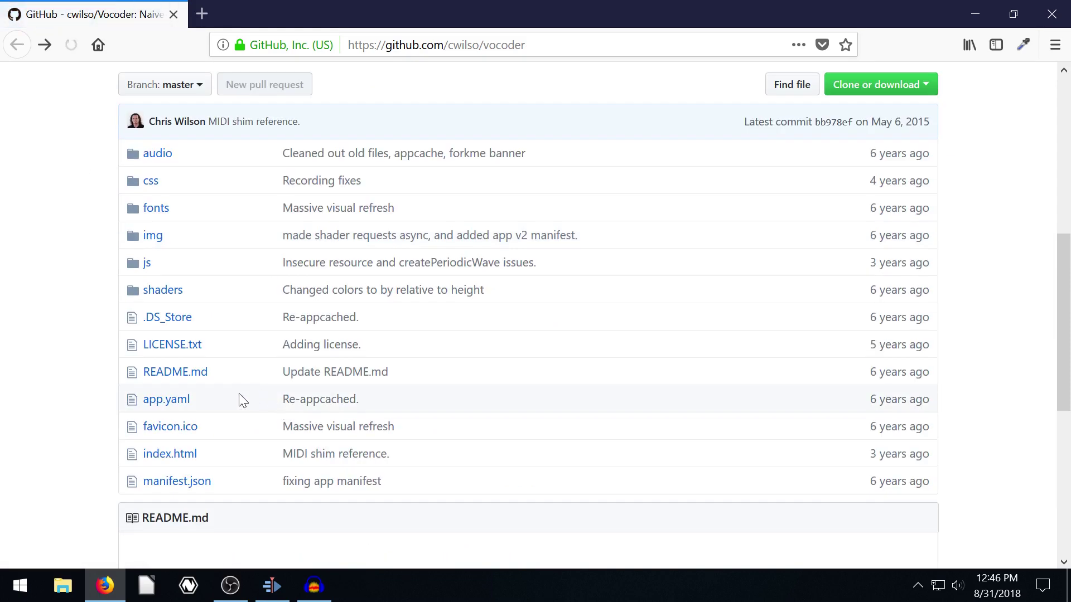
pyautogui.scroll(-5, 243, 401)
# Open the live Vocoder demo and play it with synth detune lowered to -594 cents.
pyautogui.click(327, 366)
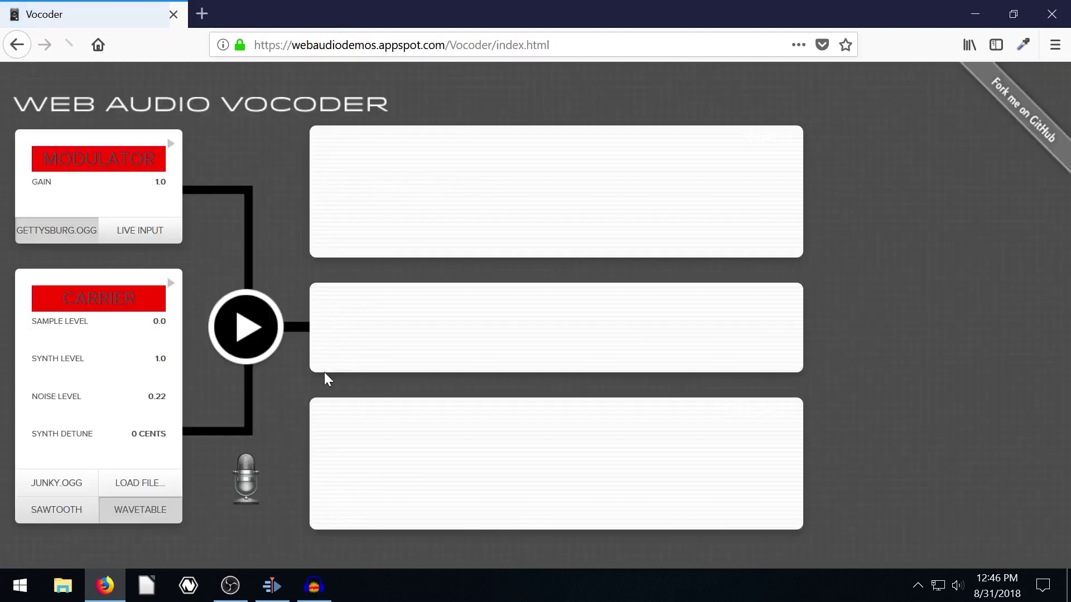
pyautogui.click(249, 340)
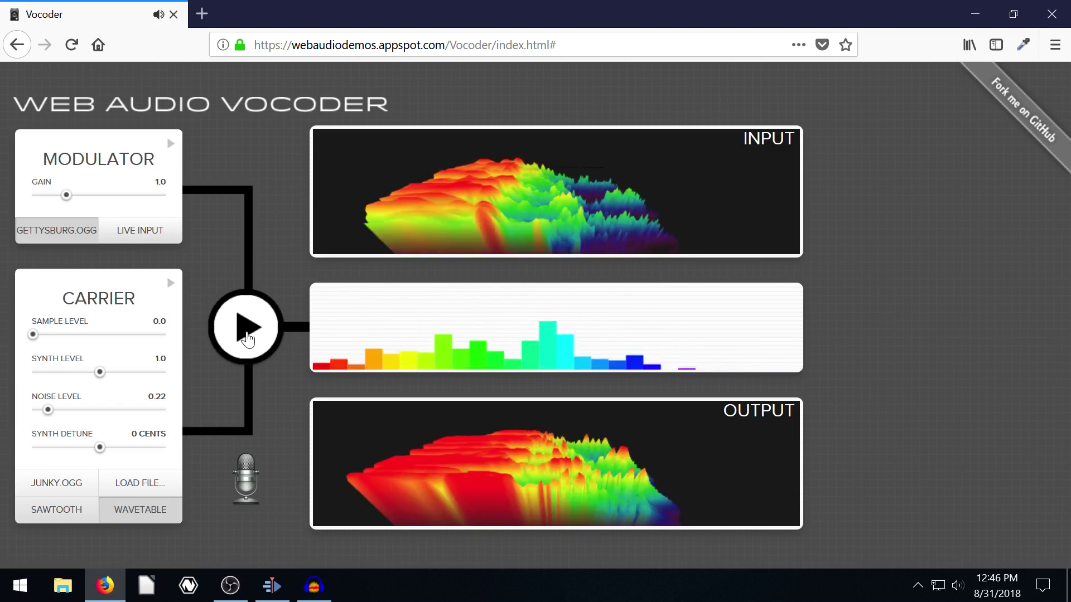
pyautogui.moveTo(100, 447); pyautogui.dragTo(62, 450)
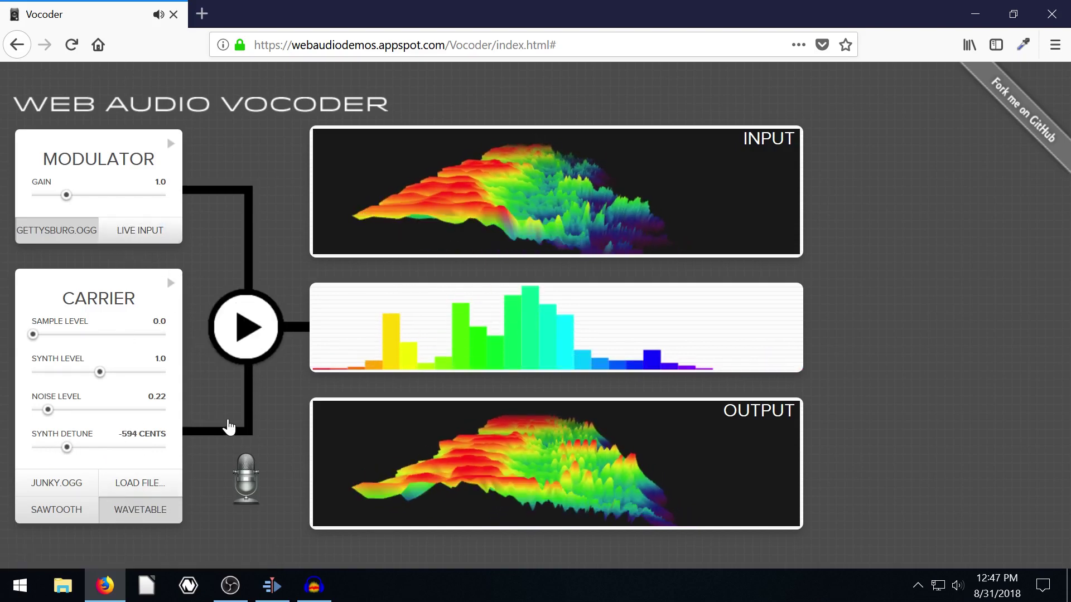
# Switch the modulator to live microphone input, allow microphone access, then stop the demo.
pyautogui.click(134, 239)
pyautogui.click(313, 196)
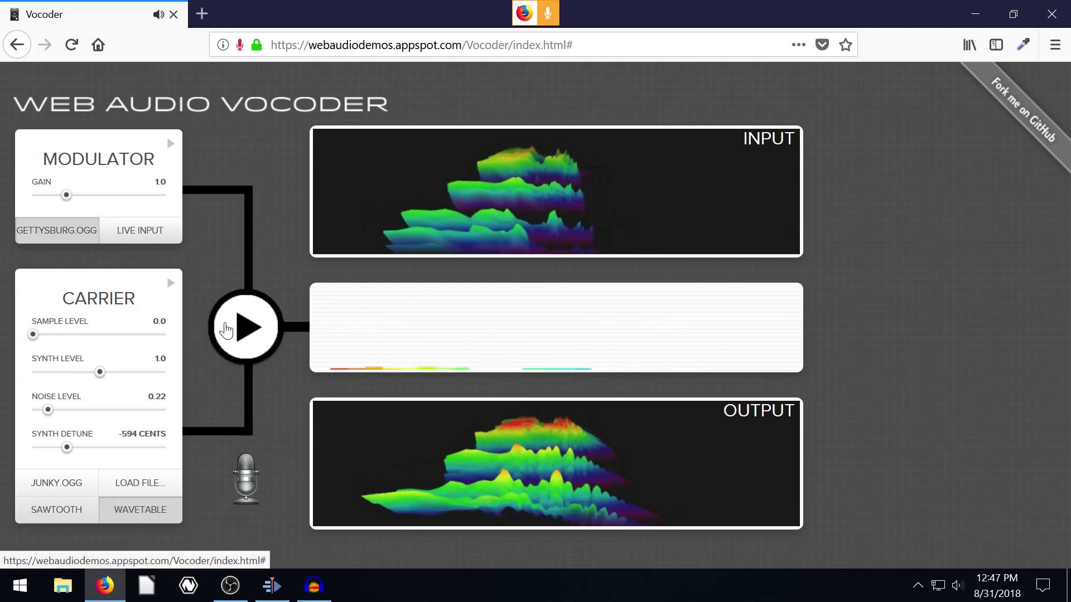
pyautogui.click(146, 233)
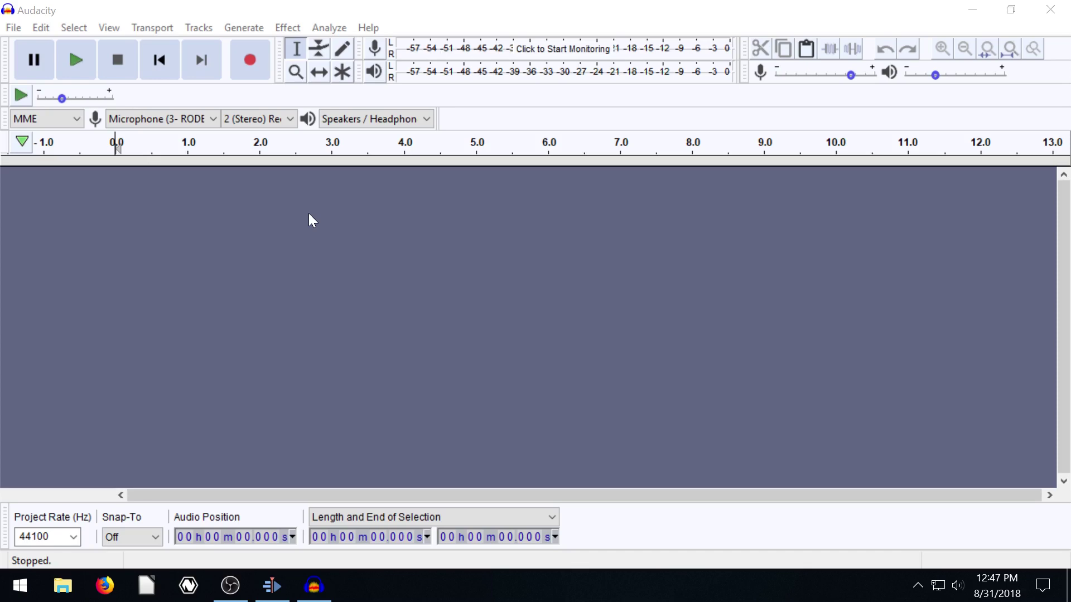
# Record a roughly six-second spoken clip into a new stereo track, then delete that track.
pyautogui.click(463, 52)
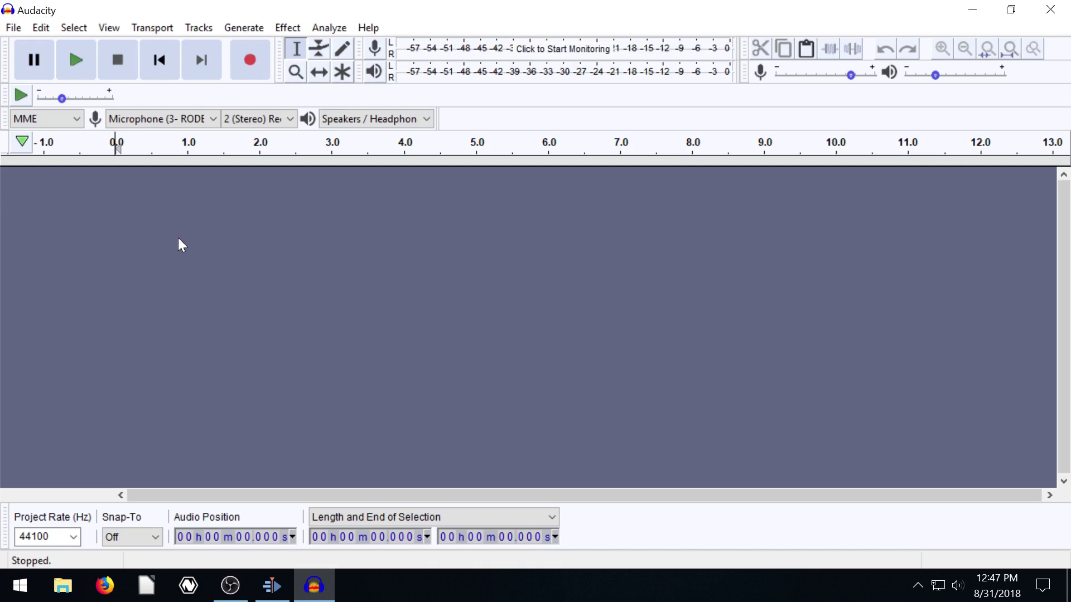
pyautogui.click(249, 61)
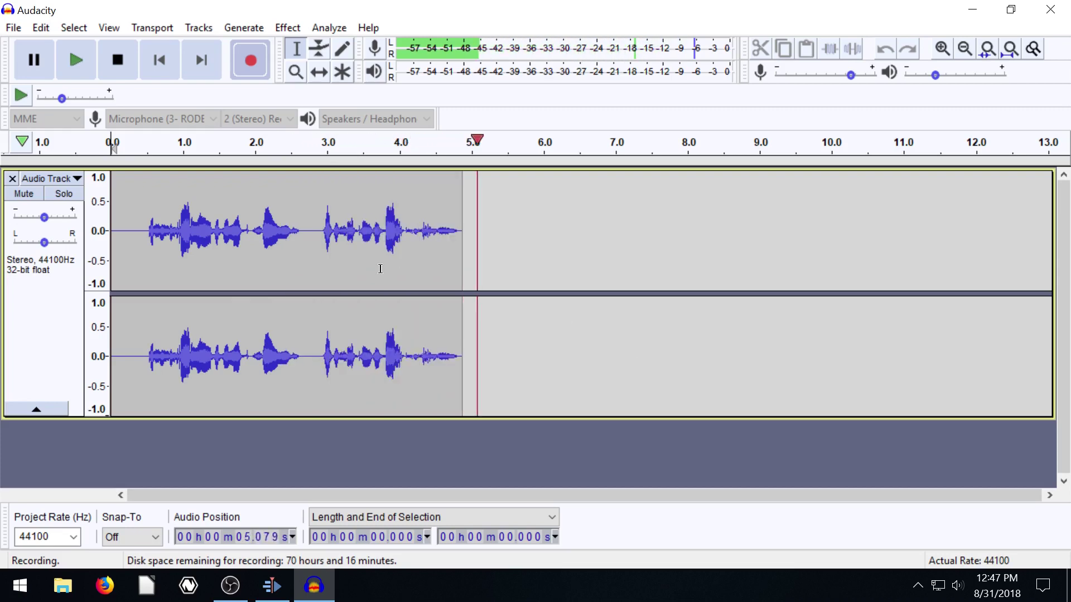
pyautogui.click(117, 59)
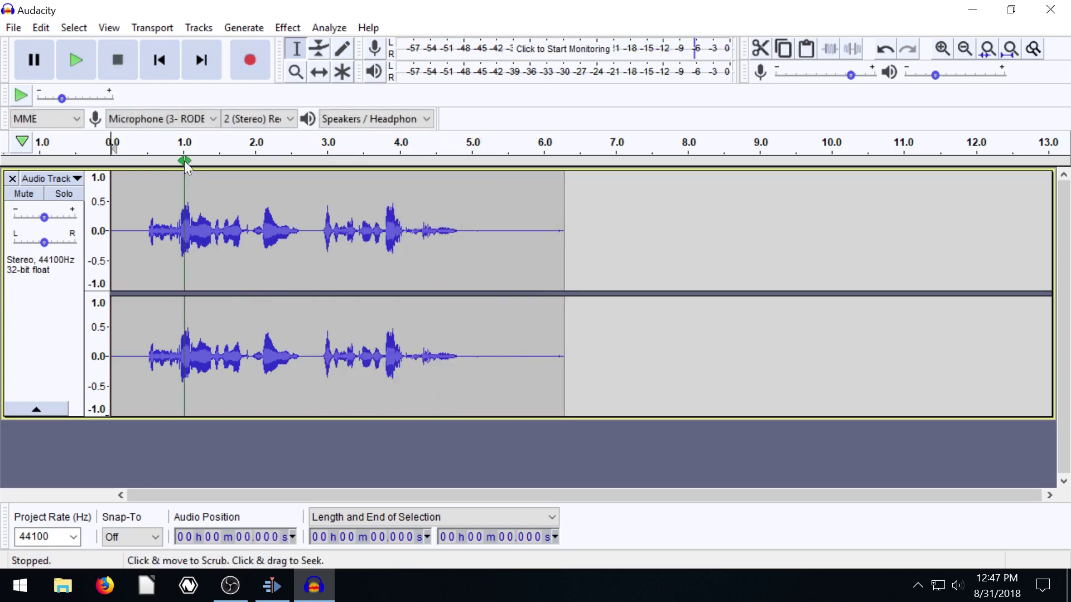
pyautogui.click(12, 178)
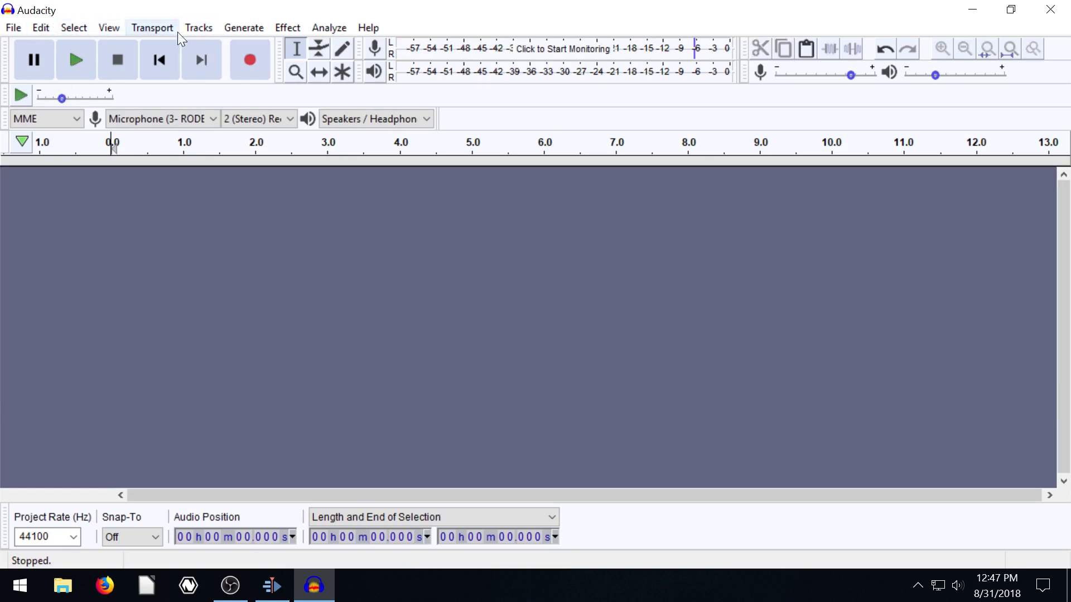
# Add a new mono track and record about three seconds of voice into it.
pyautogui.click(211, 33)
pyautogui.moveTo(235, 46)
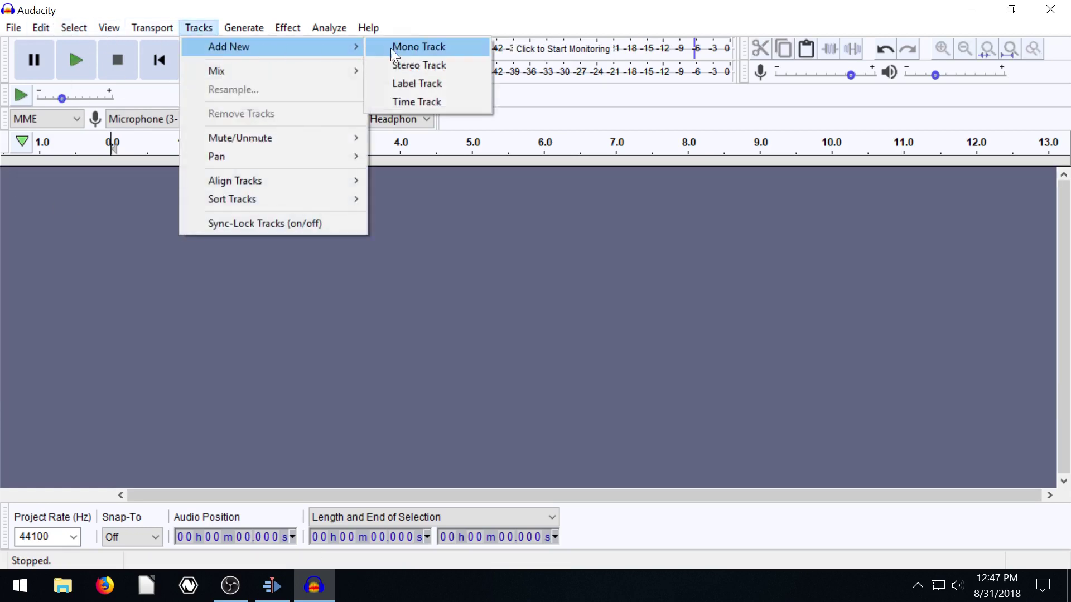
pyautogui.click(406, 49)
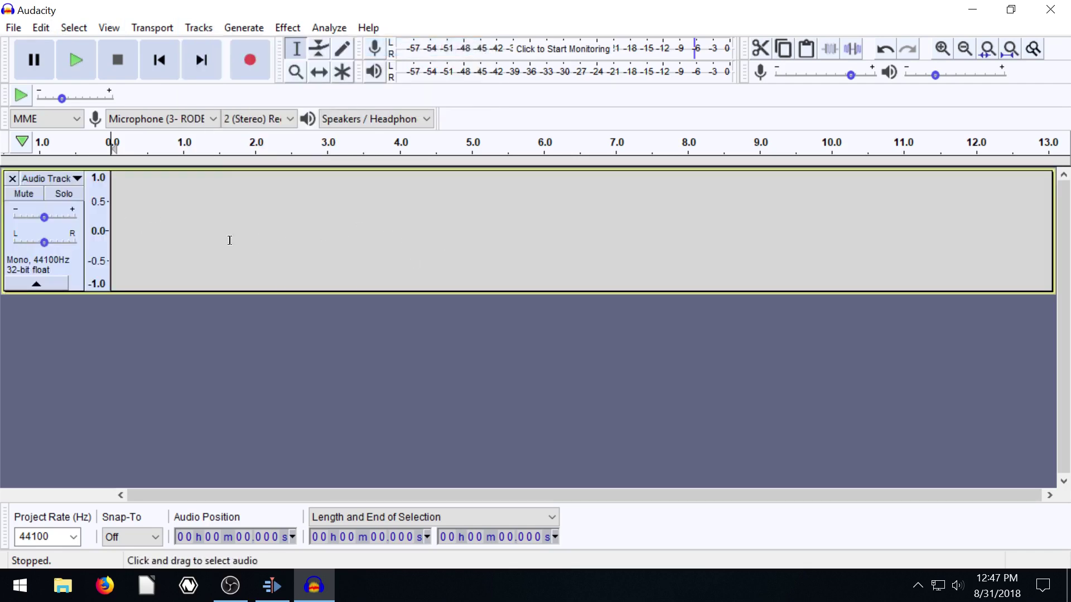
pyautogui.click(258, 59)
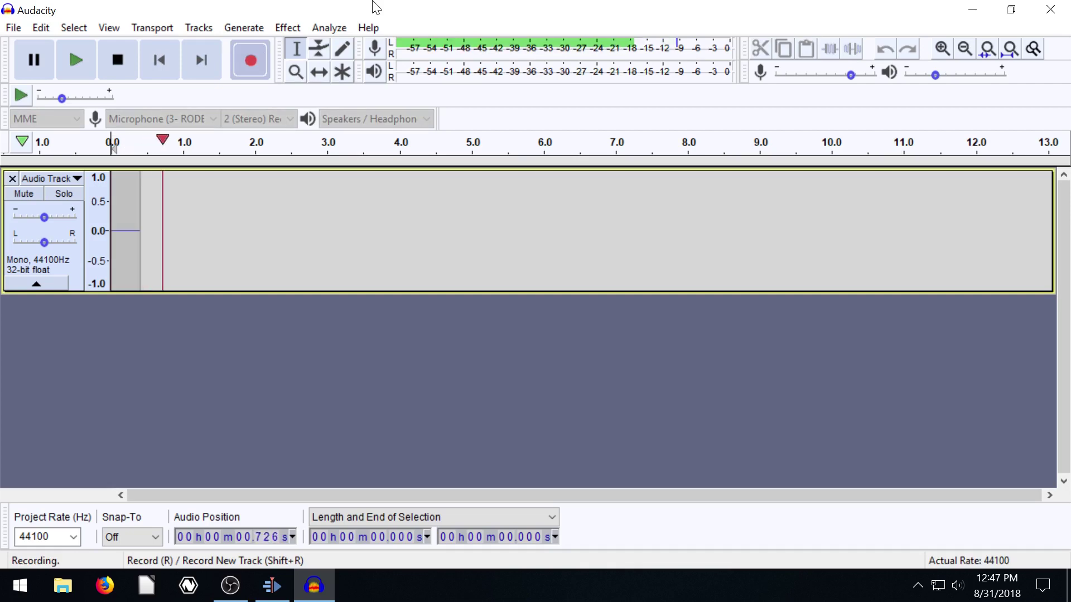
pyautogui.click(156, 60)
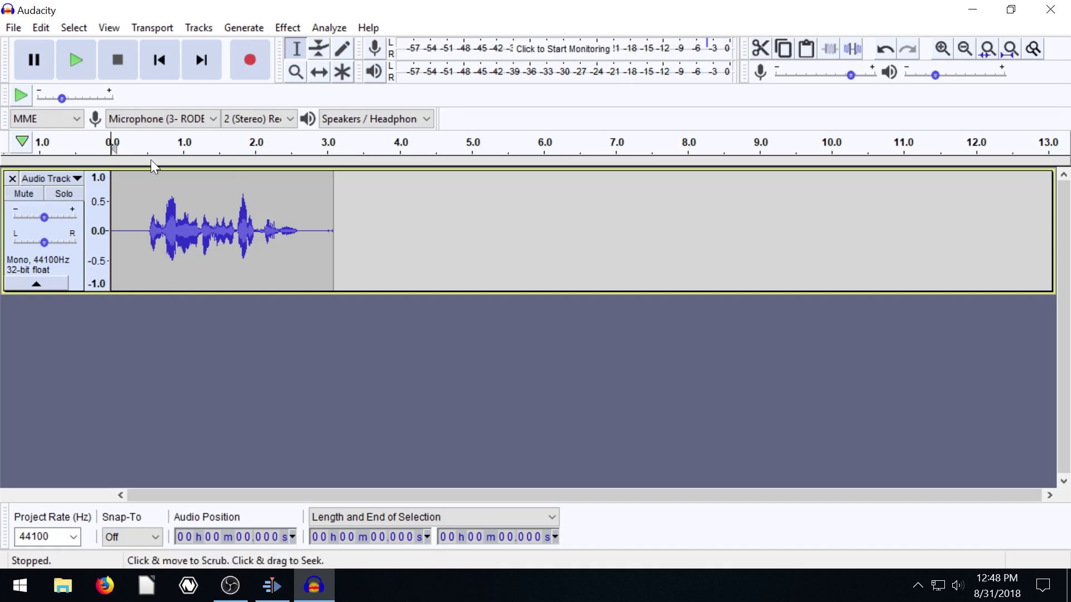
pyautogui.click(184, 29)
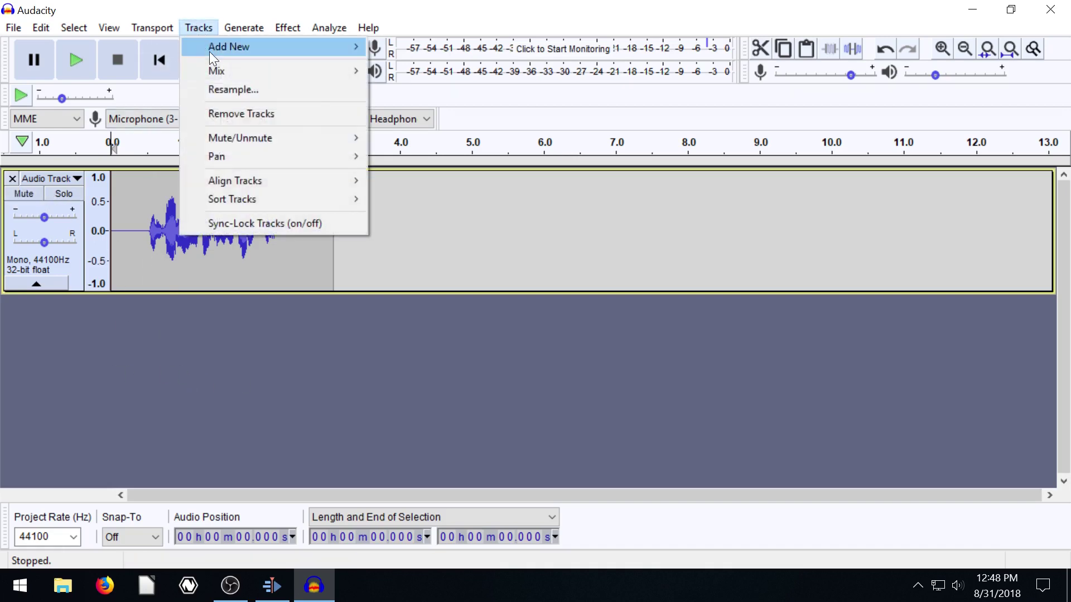
pyautogui.moveTo(210, 52)
pyautogui.click(321, 6)
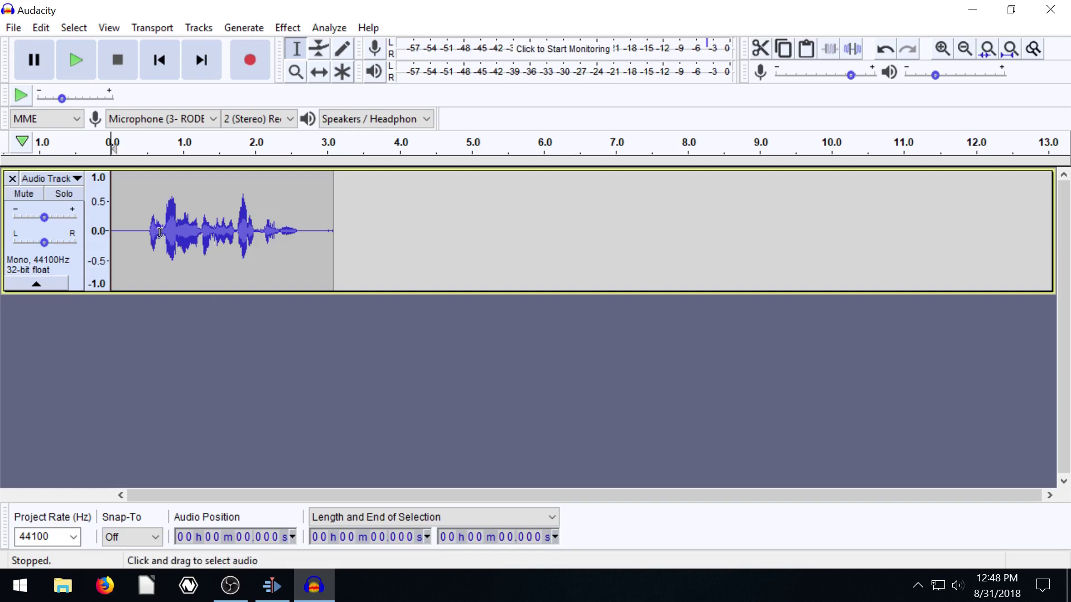
pyautogui.click(197, 29)
pyautogui.moveTo(233, 26)
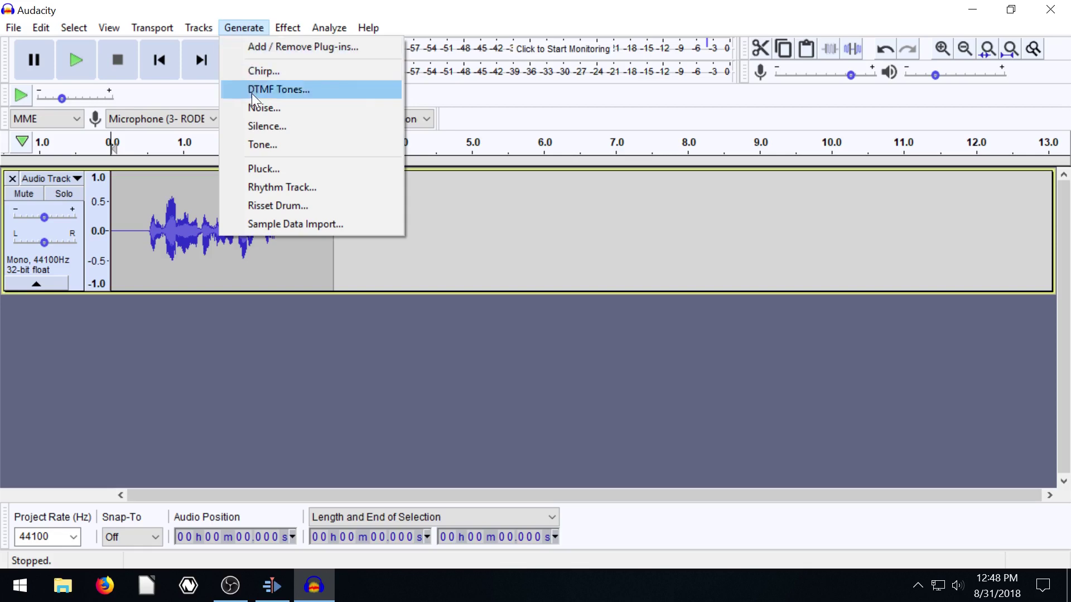
pyautogui.click(258, 147)
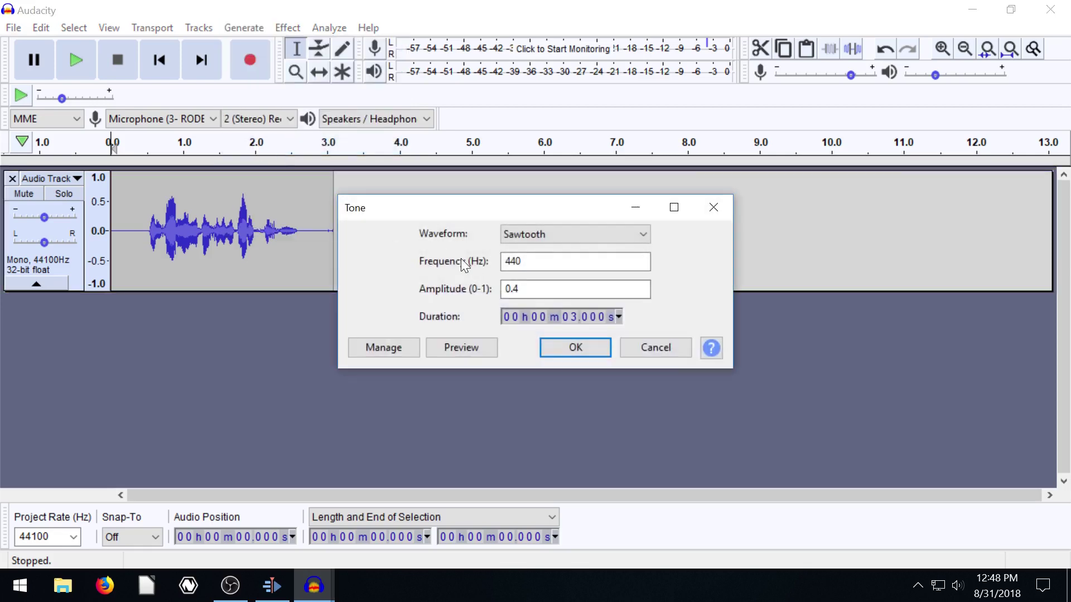
pyautogui.click(525, 237)
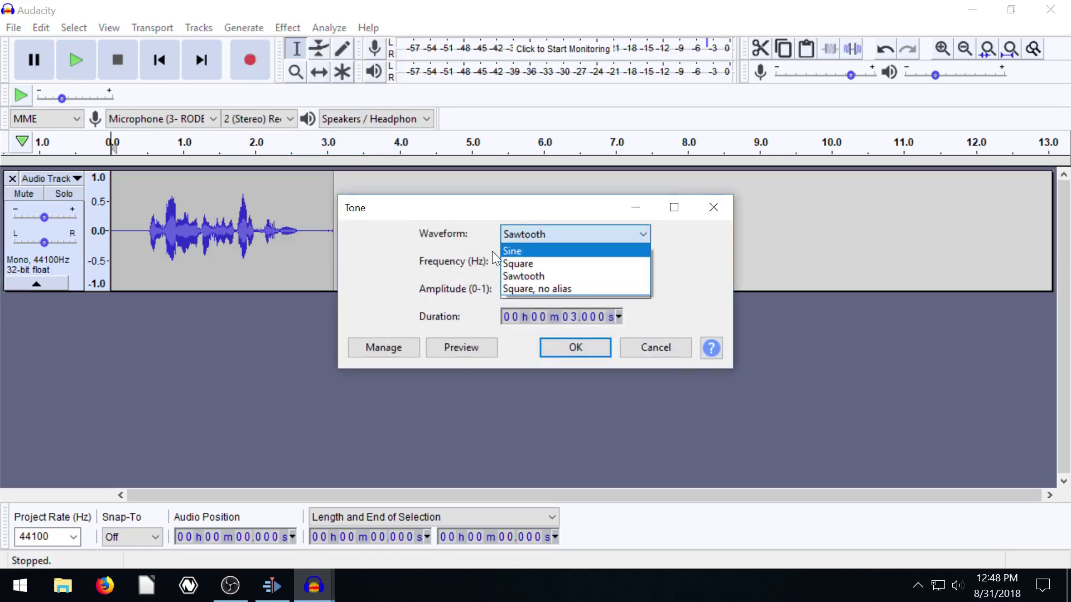
pyautogui.click(518, 277)
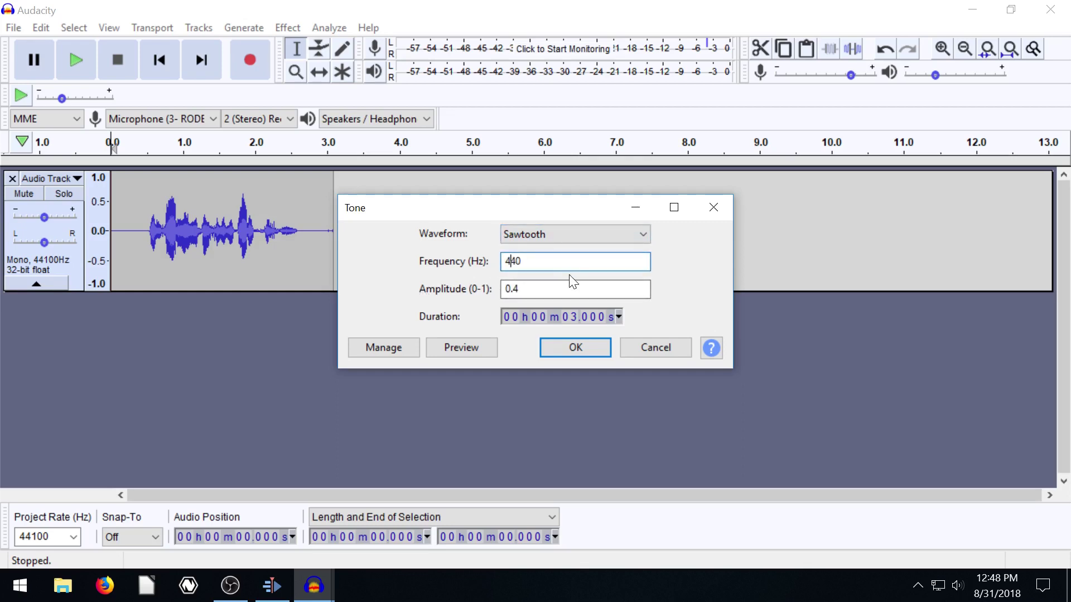
pyautogui.click(509, 261)
pyautogui.press('BackSpace')
pyautogui.write('2')
pyautogui.click(519, 288)
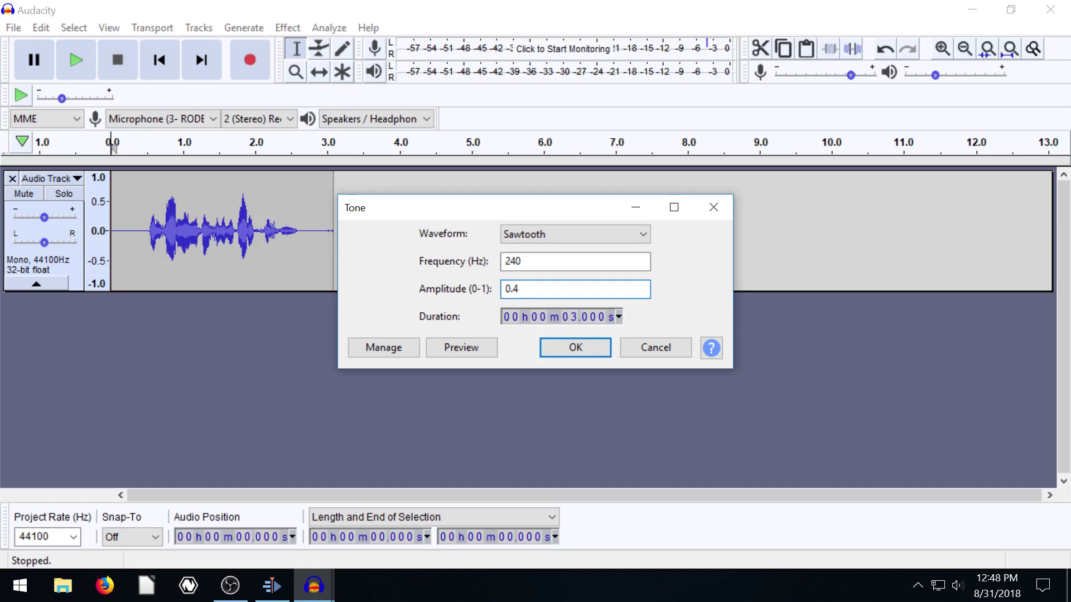
pyautogui.click(574, 350)
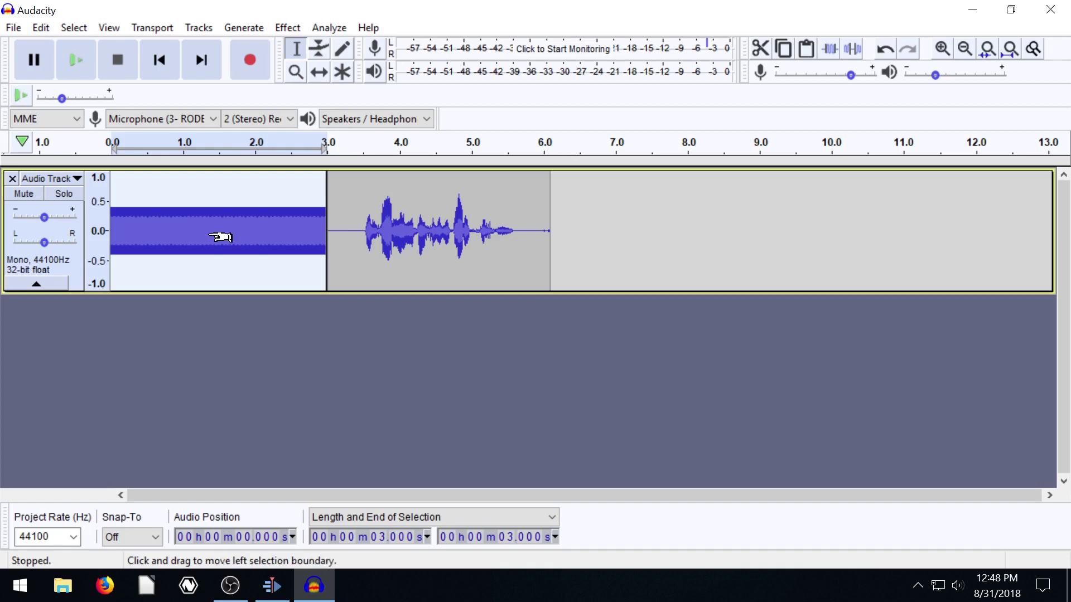
pyautogui.hotkey('ctrl', 'z')
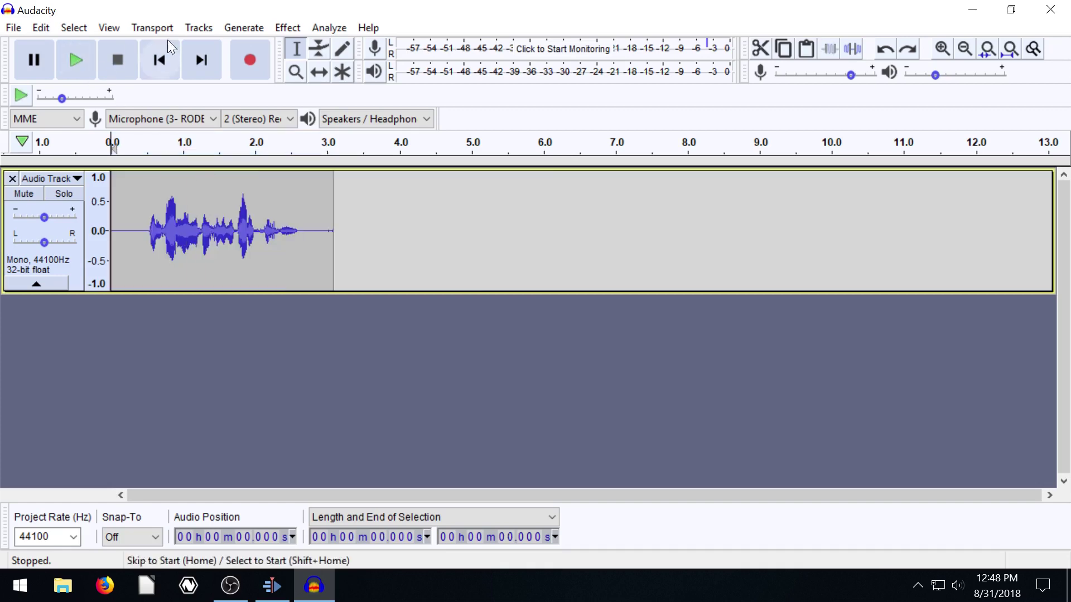
# Add a mono track with a 3-second, 240 Hz, 0.4-amplitude sawtooth tone and play both tracks.
pyautogui.click(198, 28)
pyautogui.moveTo(349, 45)
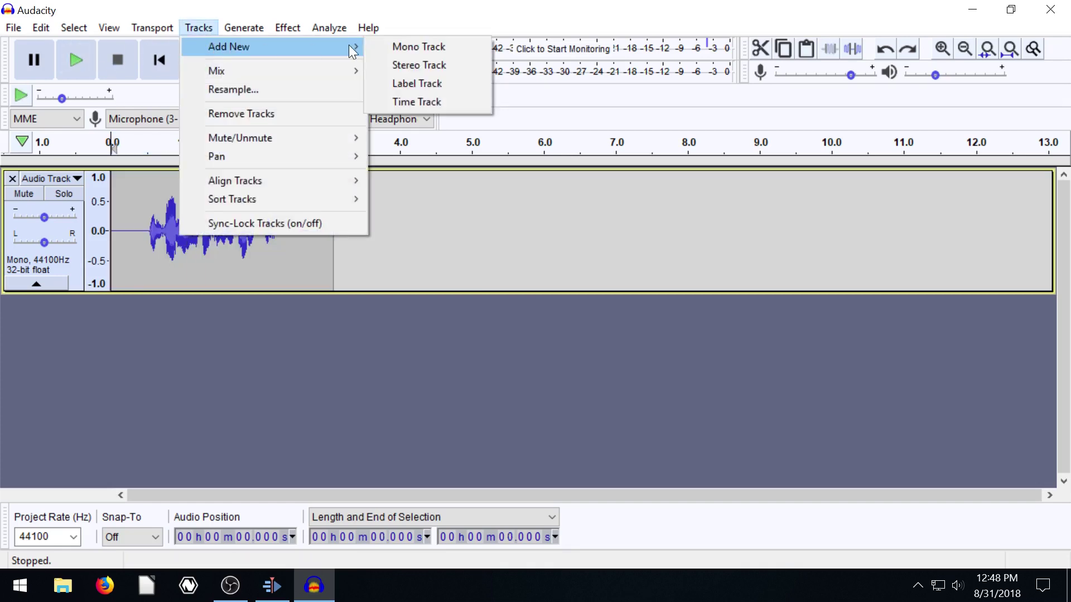
pyautogui.click(387, 45)
pyautogui.click(243, 28)
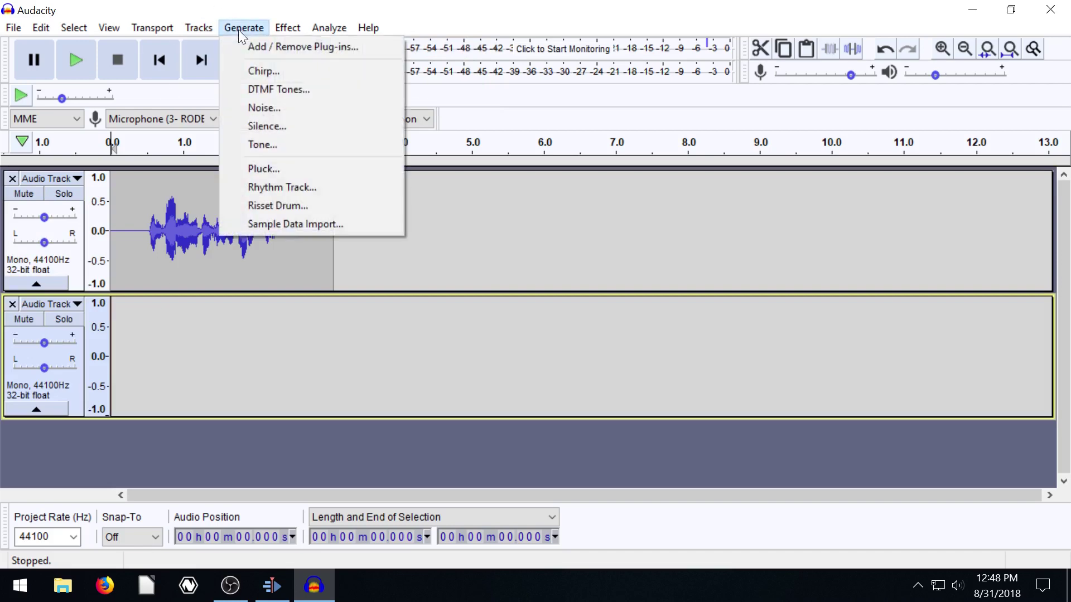
pyautogui.click(259, 145)
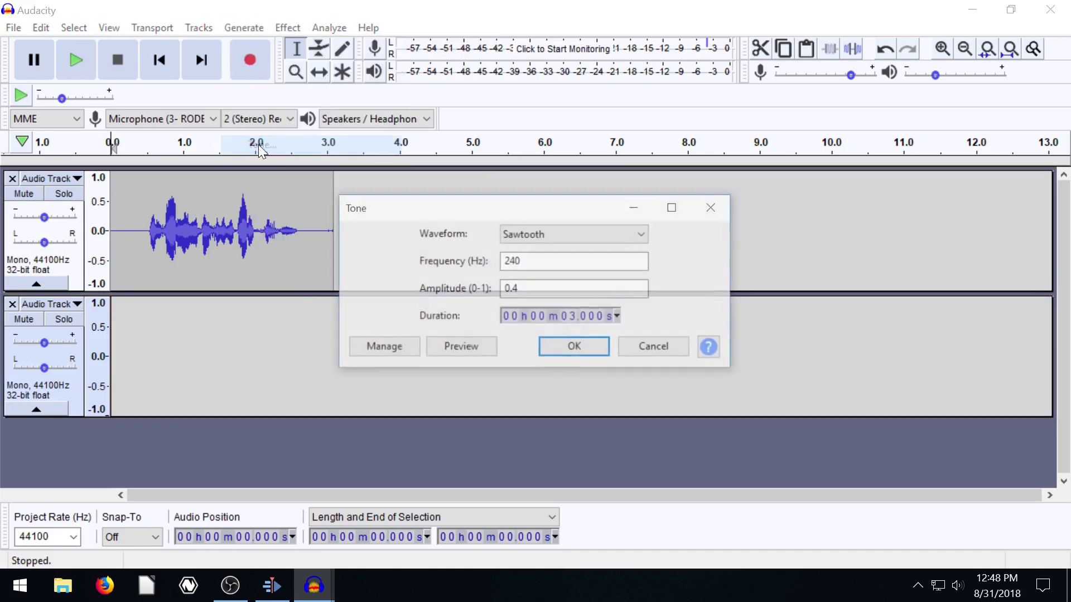
pyautogui.click(575, 347)
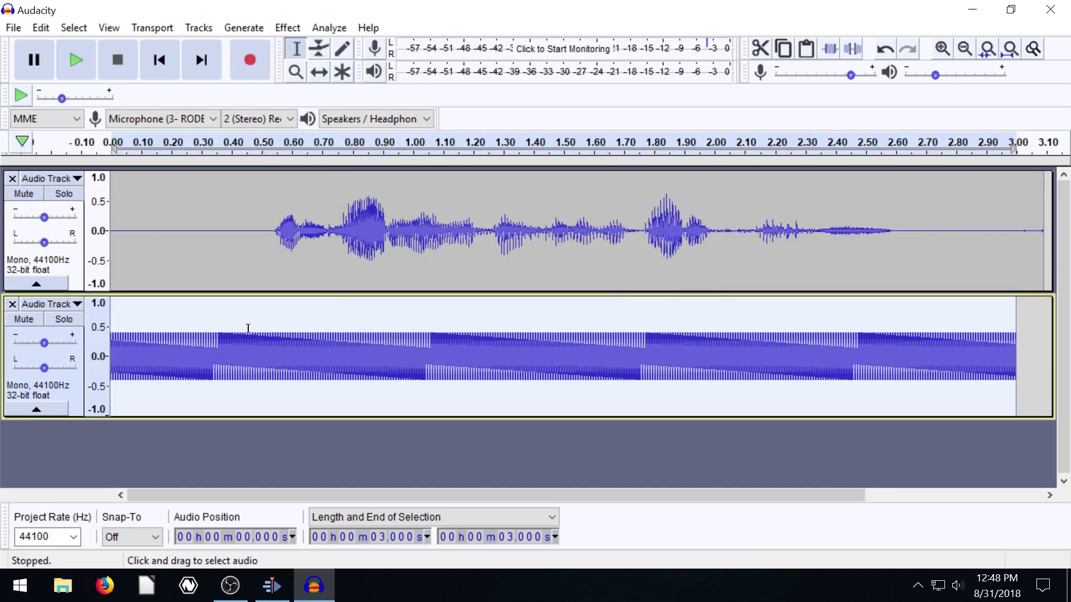
pyautogui.click(75, 61)
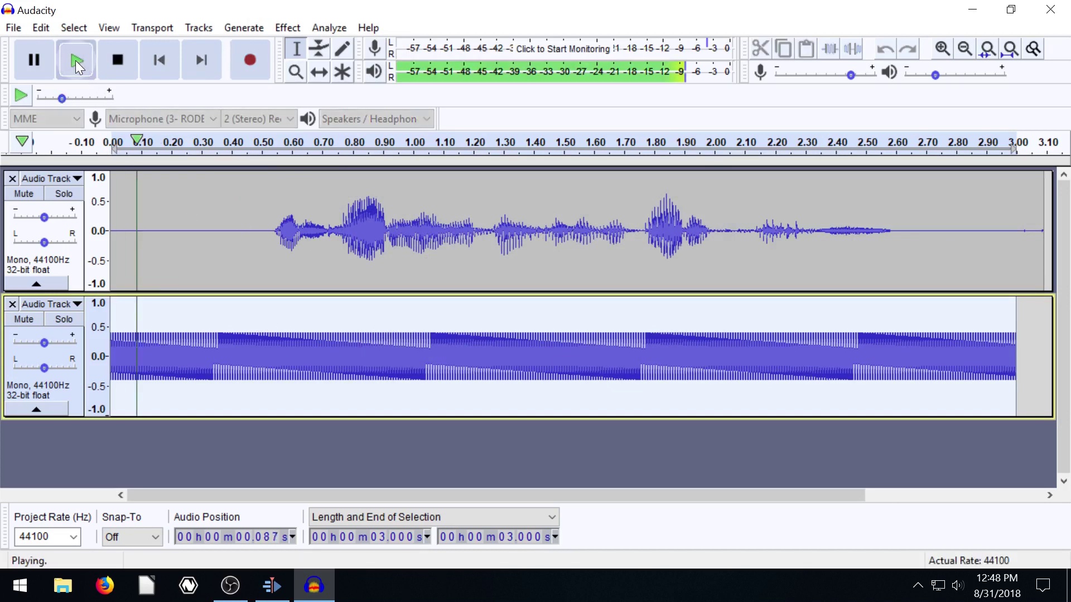
pyautogui.click(109, 62)
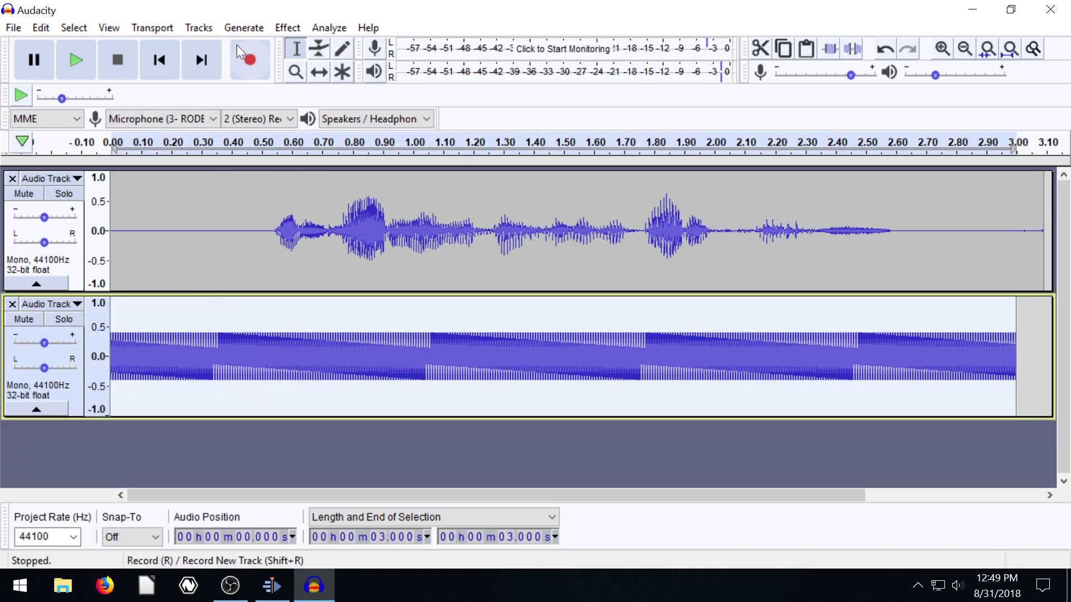
# Slow the sawtooth tone to a 0.050 speed multiplier and listen to it with the voice.
pyautogui.click(288, 28)
pyautogui.moveTo(243, 28)
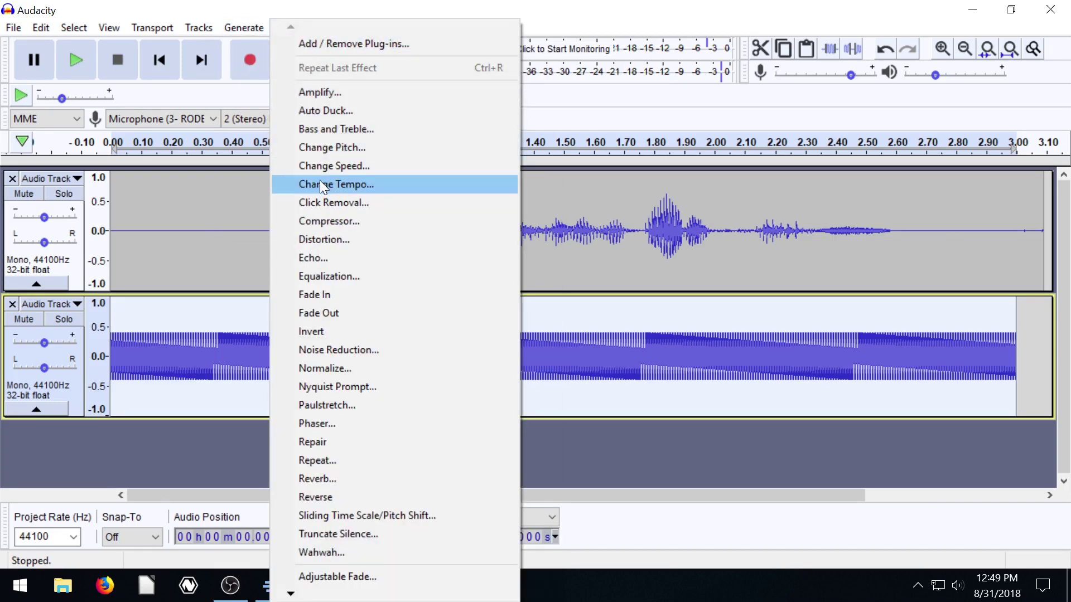
pyautogui.click(313, 165)
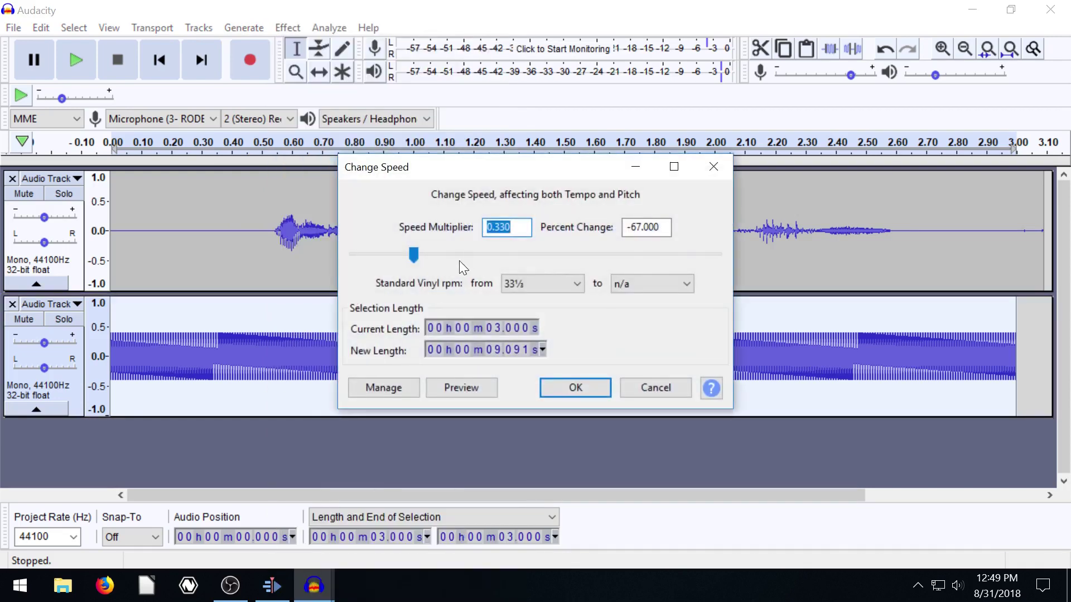
pyautogui.moveTo(413, 255); pyautogui.dragTo(359, 255)
pyautogui.click(570, 386)
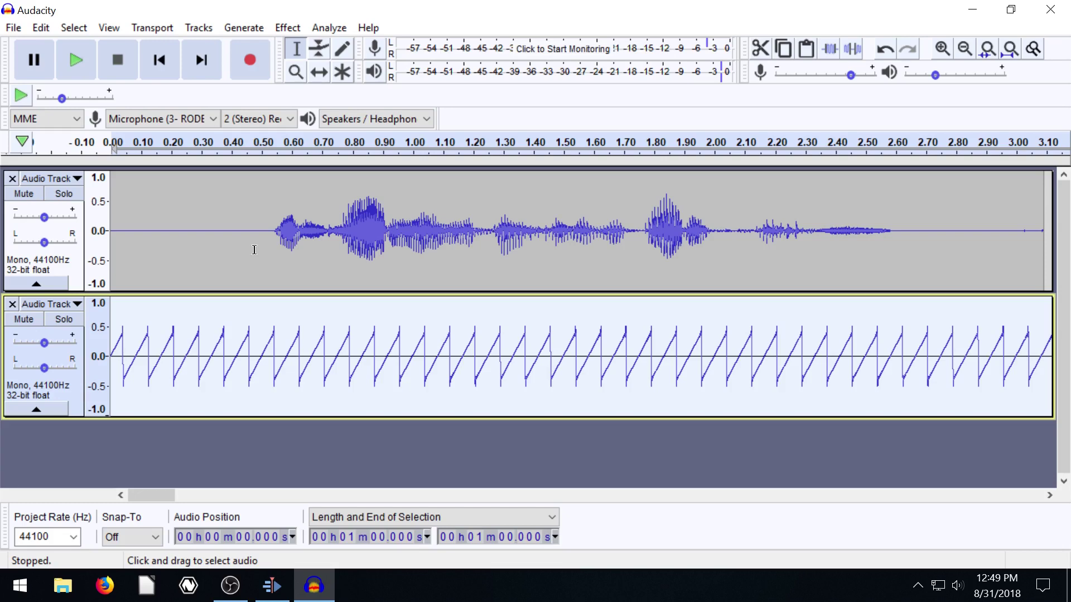
pyautogui.click(79, 63)
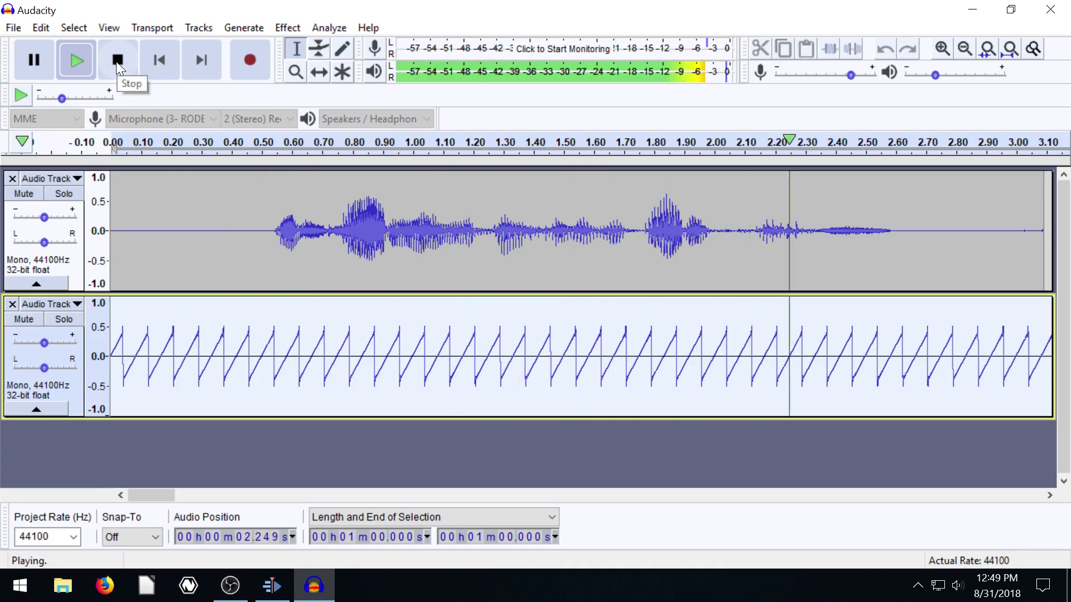
pyautogui.click(117, 62)
pyautogui.press('space')
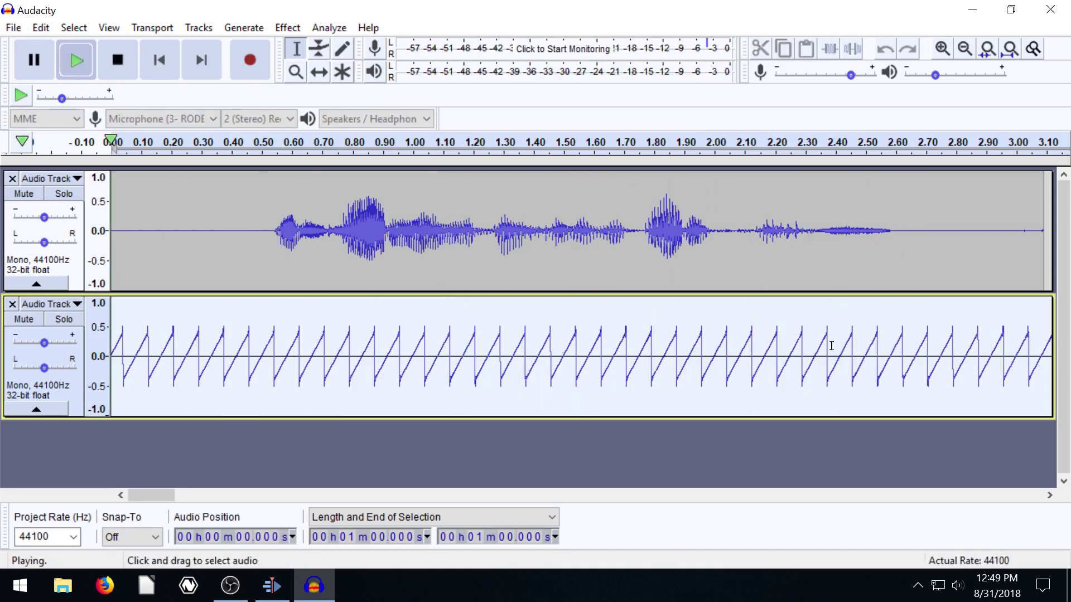
pyautogui.click(125, 58)
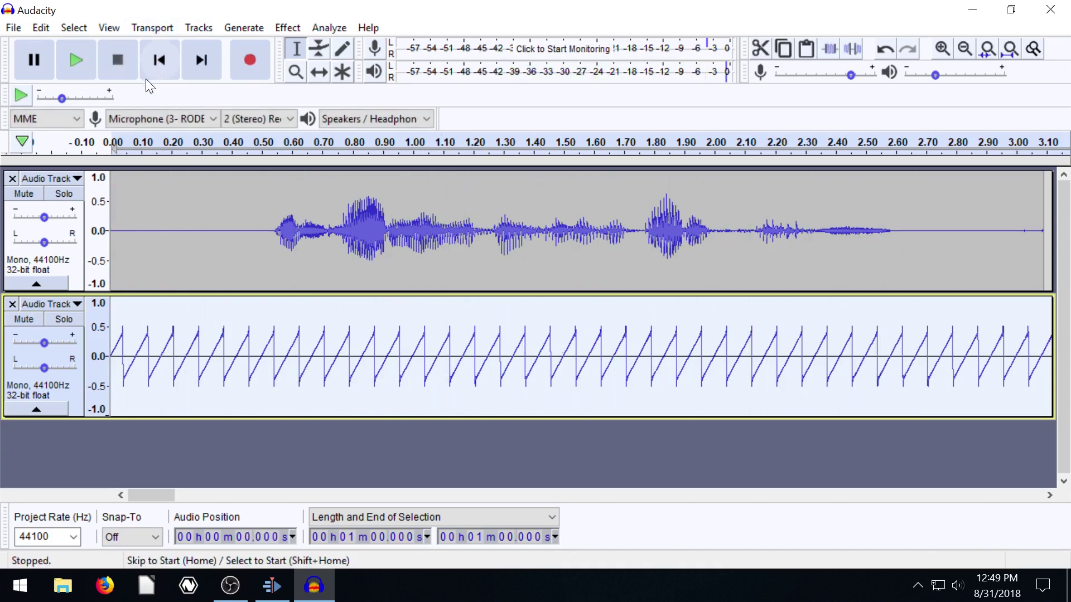
# Trim the tone and voice tracks to end at 2.731 s, and pan the voice fully left.
pyautogui.click(935, 357)
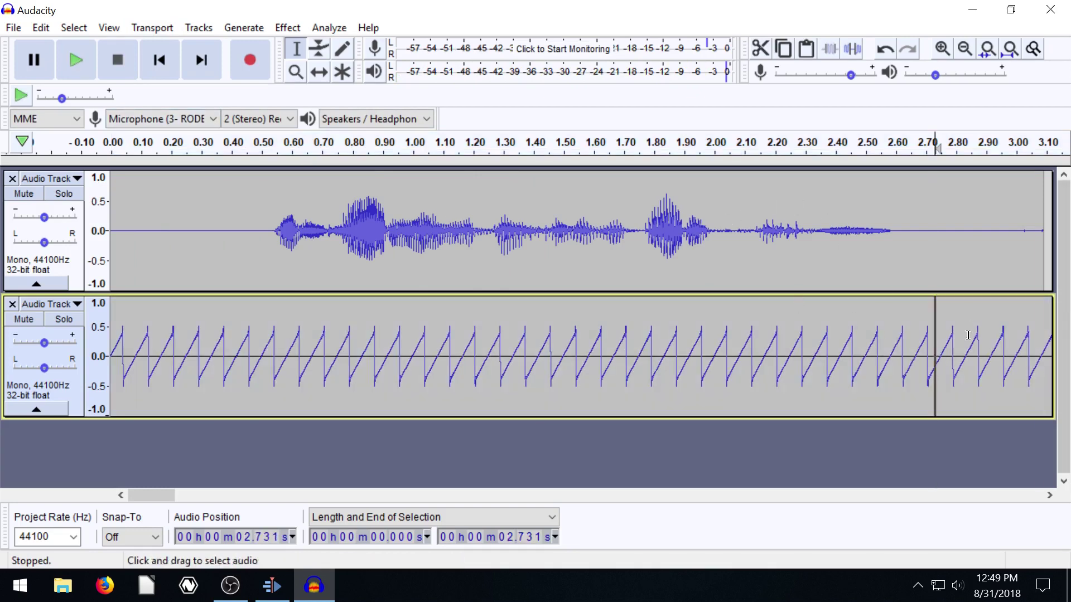
pyautogui.hotkey('shift', 'End')
pyautogui.press('Delete')
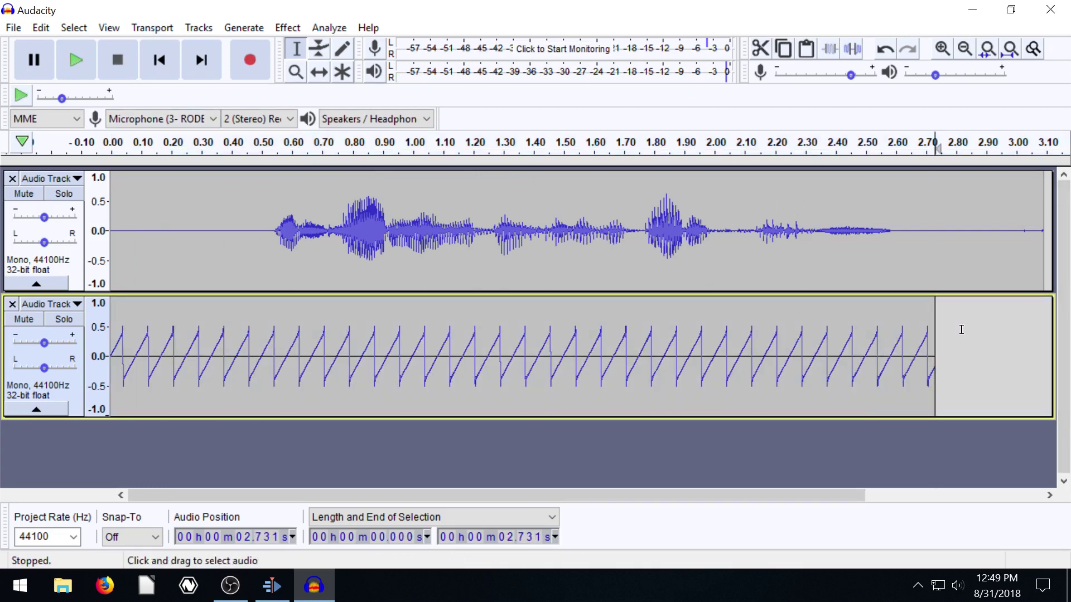
pyautogui.click(935, 238)
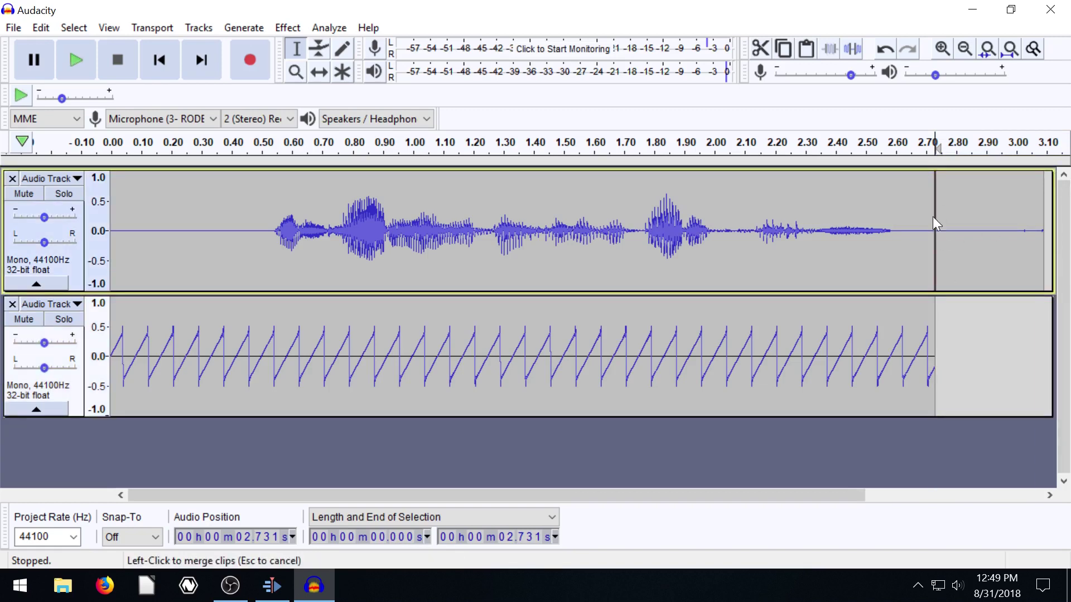
pyautogui.hotkey('shift', 'End')
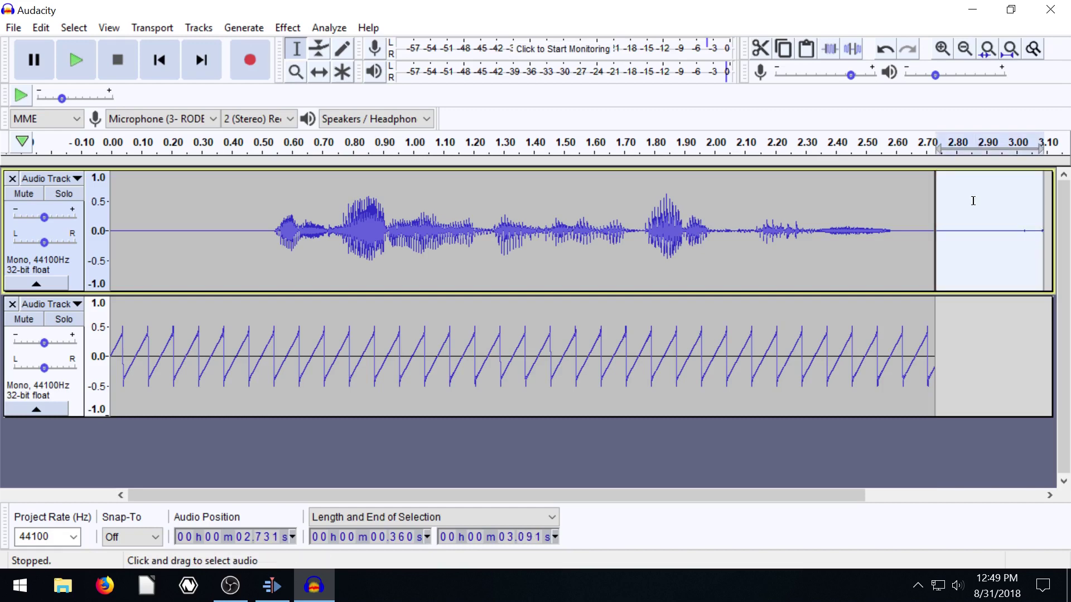
pyautogui.press('Delete')
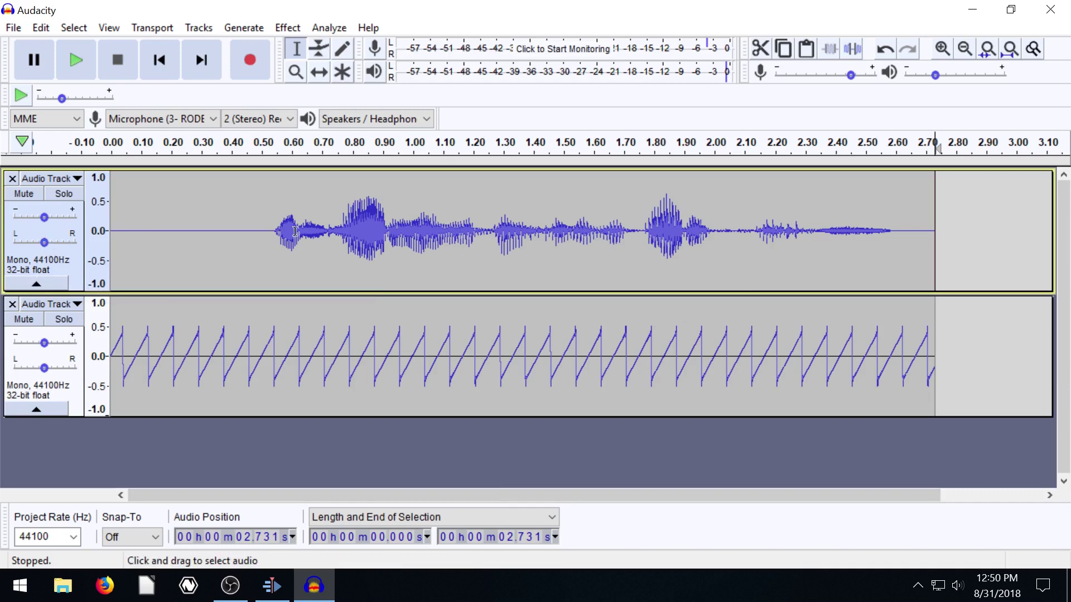
pyautogui.moveTo(45, 243); pyautogui.dragTo(3, 245)
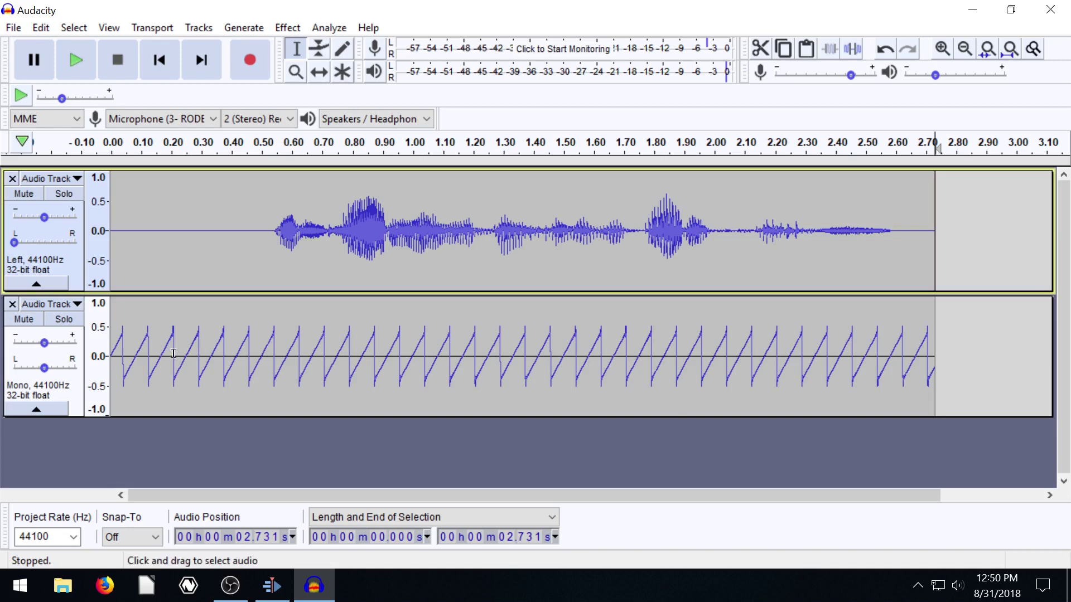
# Pan the sawtooth track fully right and audition the soloed voice from 0.371 s.
pyautogui.moveTo(44, 368); pyautogui.dragTo(75, 368)
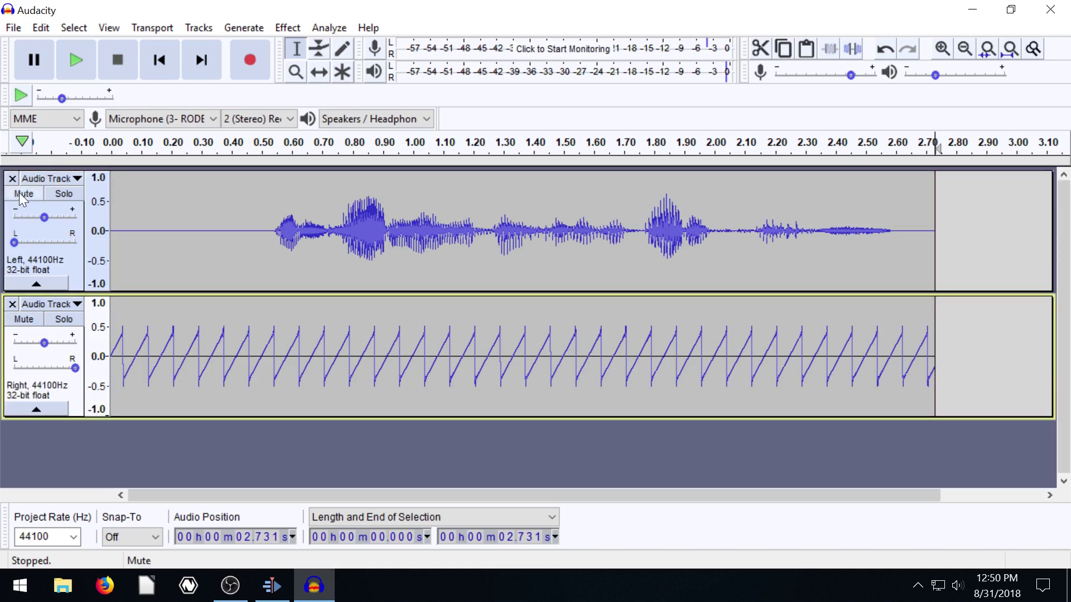
pyautogui.click(68, 196)
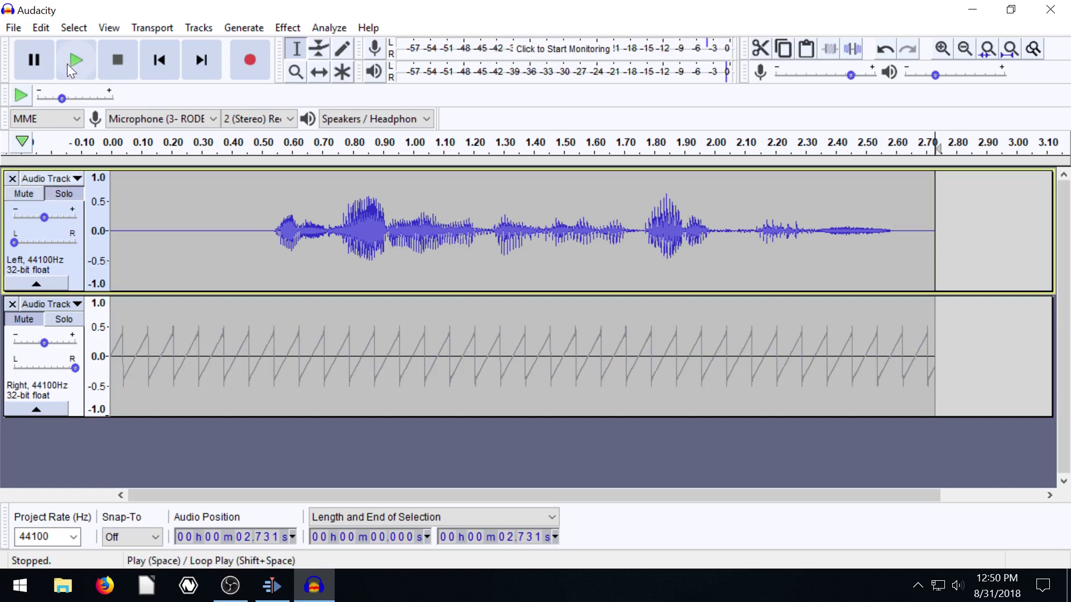
pyautogui.click(222, 205)
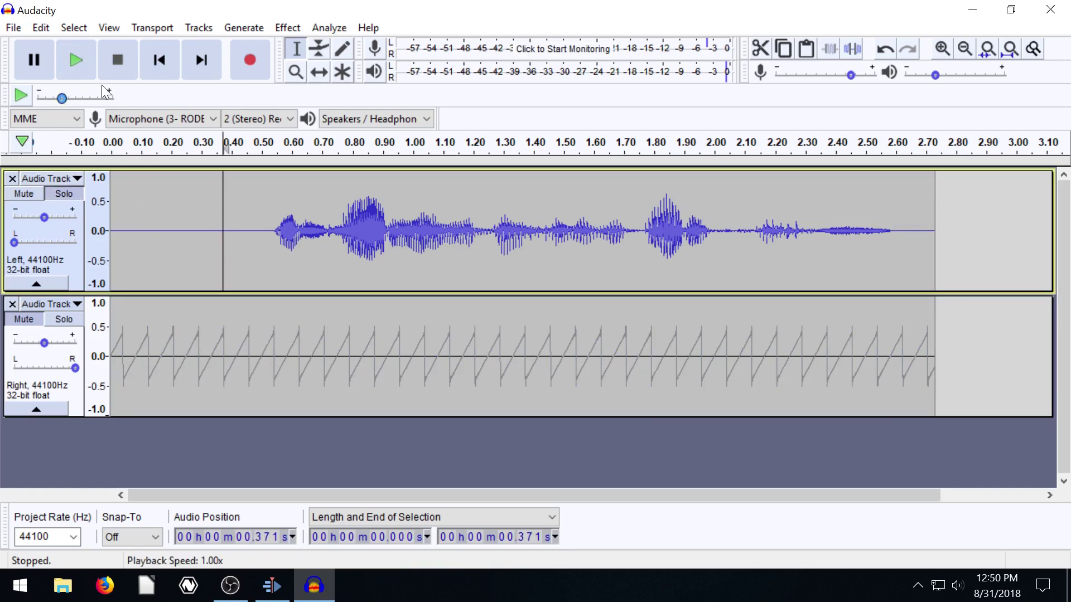
pyautogui.click(82, 58)
pyautogui.press('space')
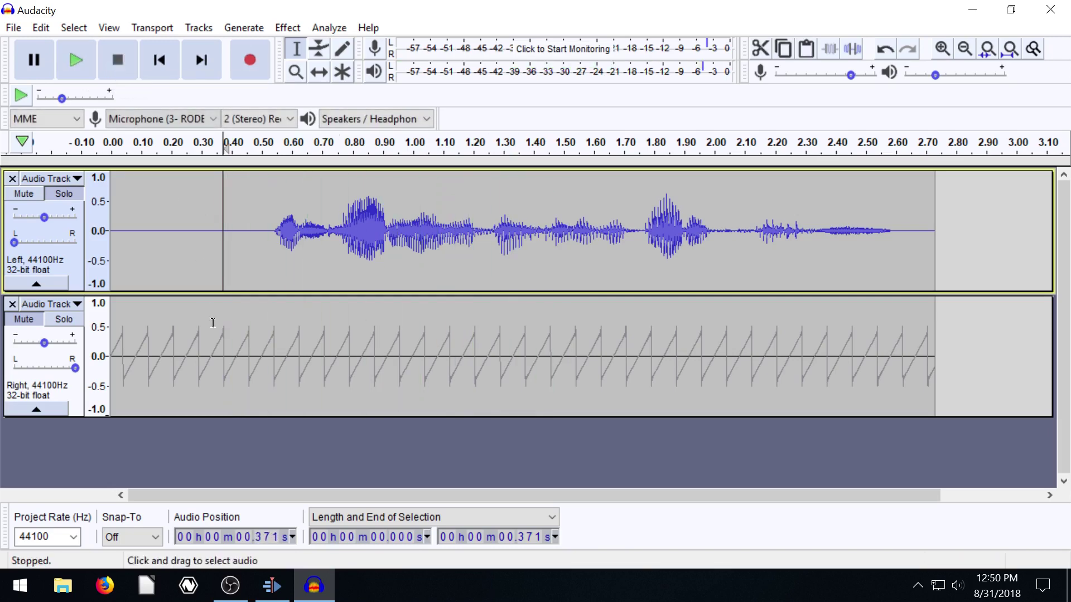
# Solo and audition the sawtooth tone, then unsolo so both tracks play.
pyautogui.click(233, 324)
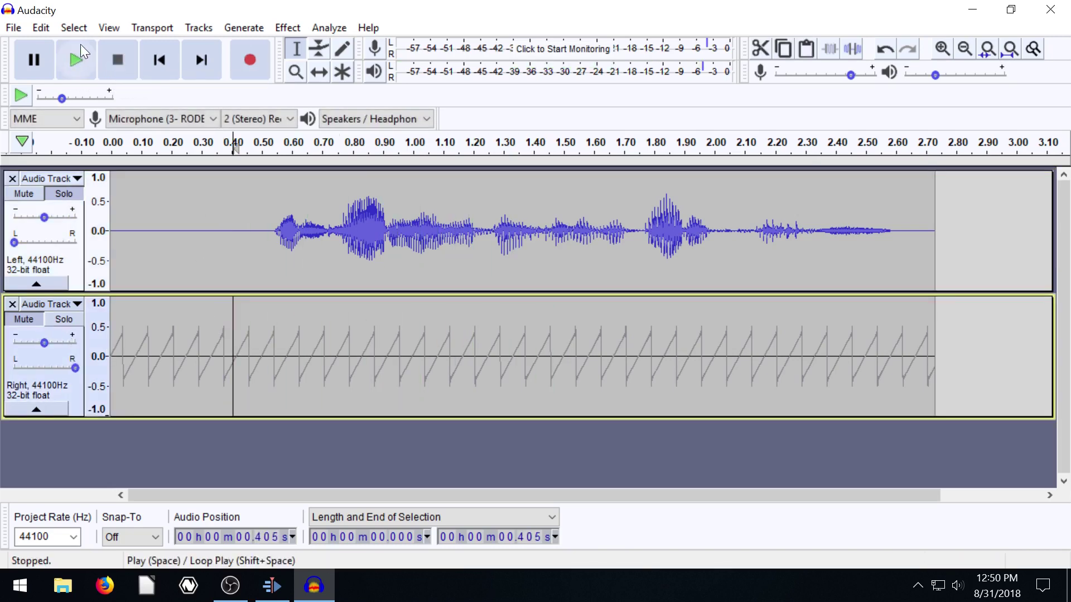
pyautogui.click(82, 53)
pyautogui.click(117, 59)
pyautogui.click(209, 340)
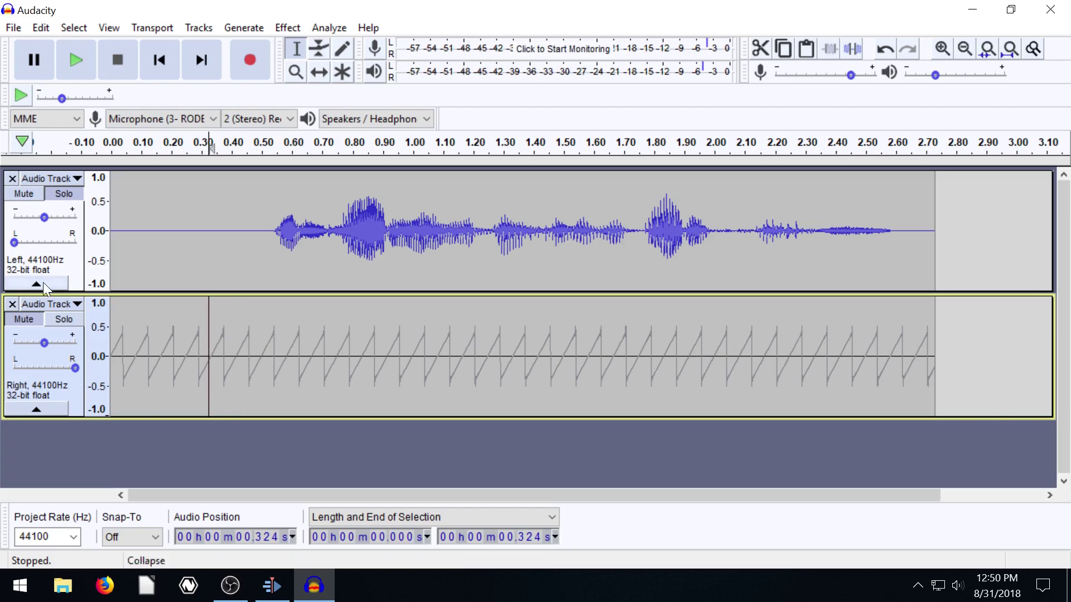
pyautogui.click(70, 319)
pyautogui.click(75, 65)
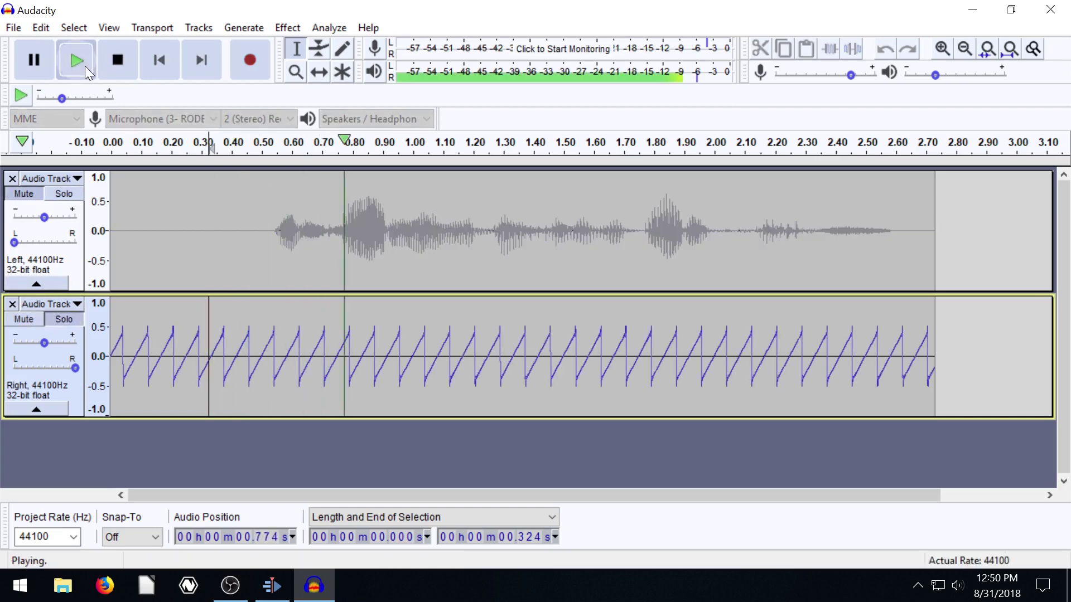
pyautogui.click(115, 63)
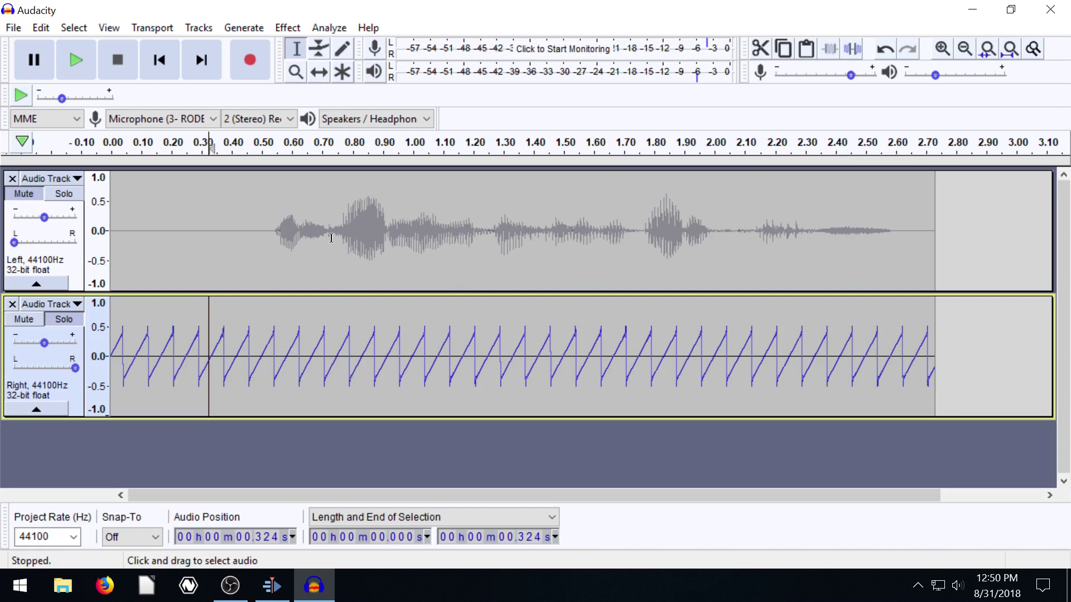
pyautogui.click(23, 194)
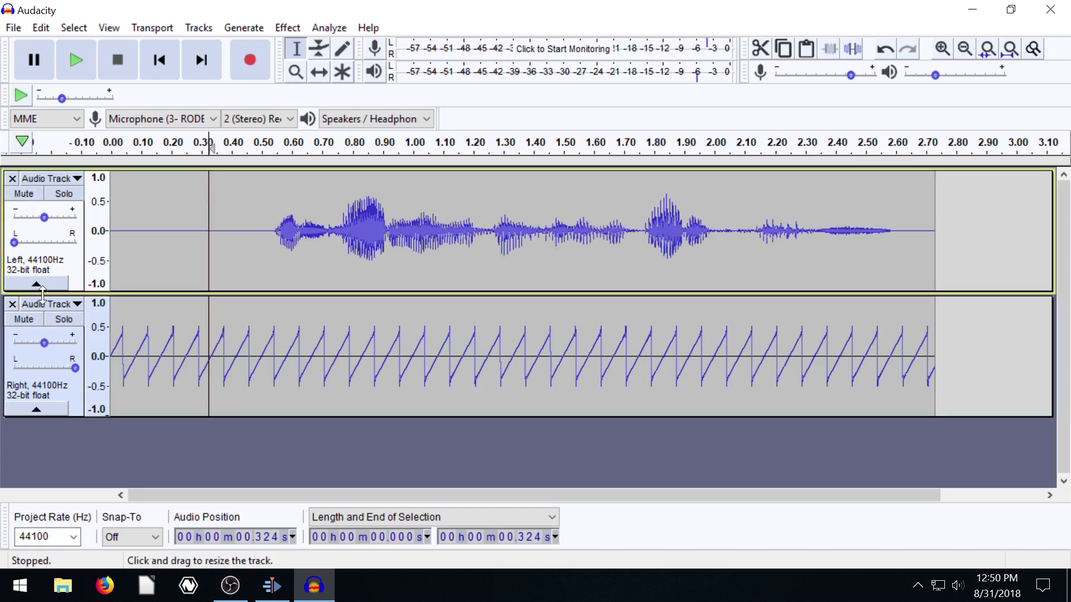
# Select all tracks and cancel the Resample dialog without changing the rate.
pyautogui.click(72, 29)
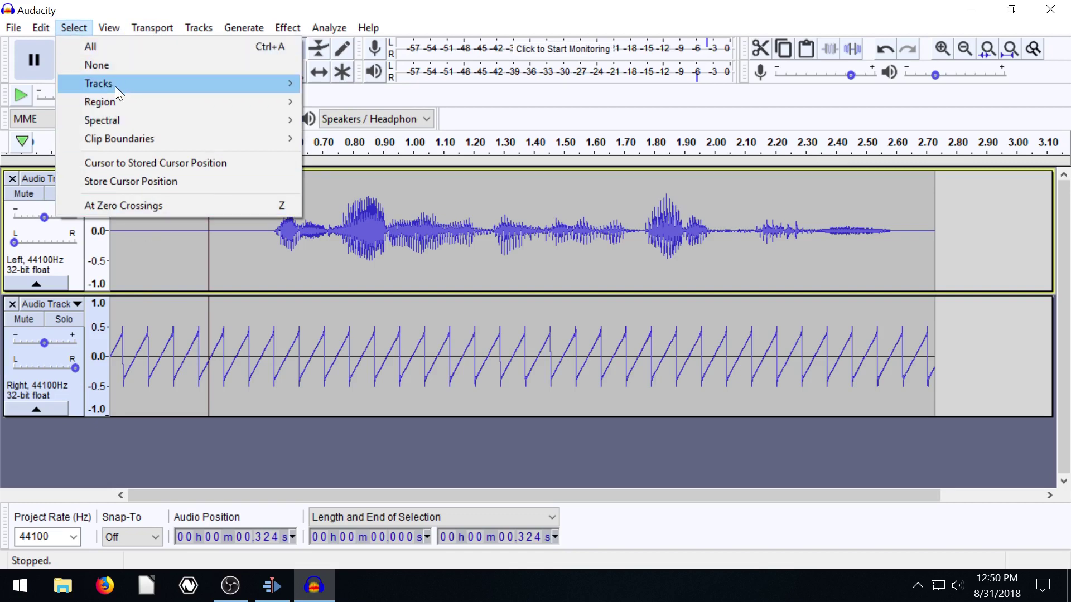
pyautogui.moveTo(112, 84)
pyautogui.click(340, 83)
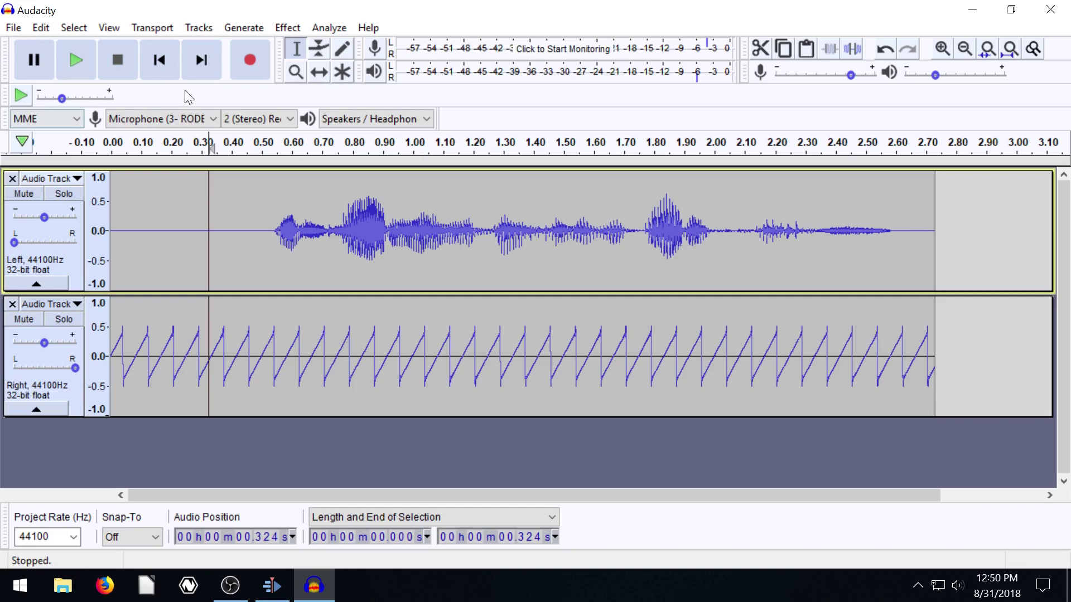
pyautogui.click(203, 32)
pyautogui.click(228, 90)
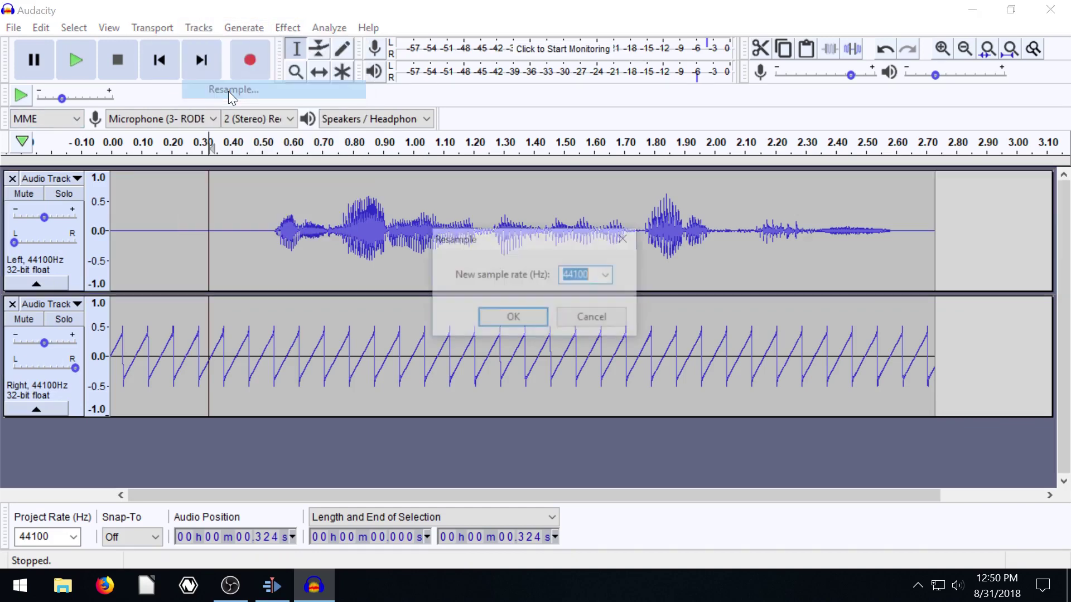
pyautogui.click(602, 317)
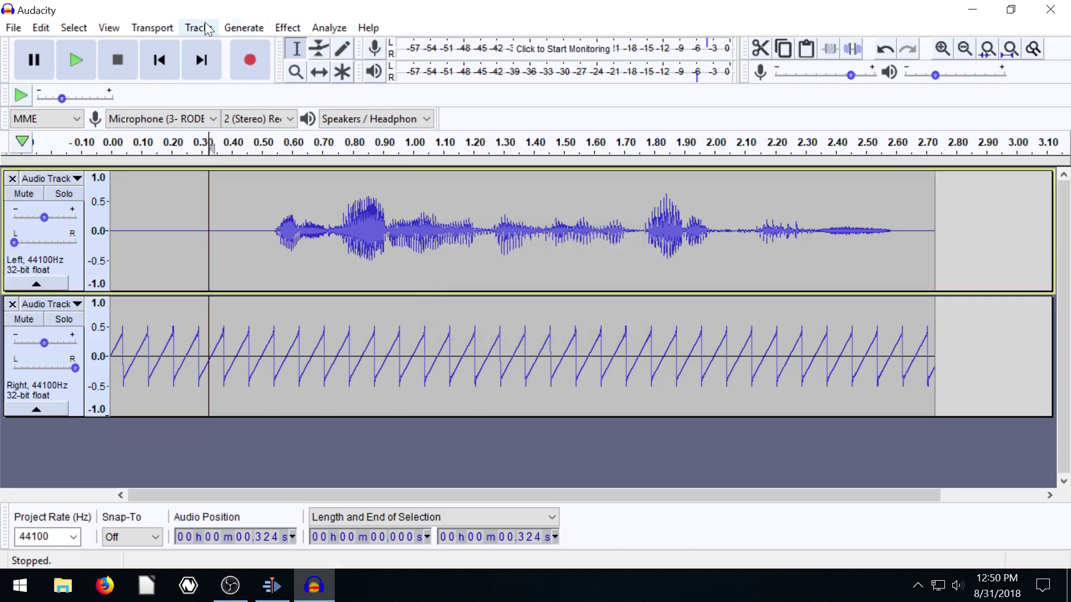
# Mix and Render both tracks into one stereo Mix track, play it, and select all audio.
pyautogui.click(192, 28)
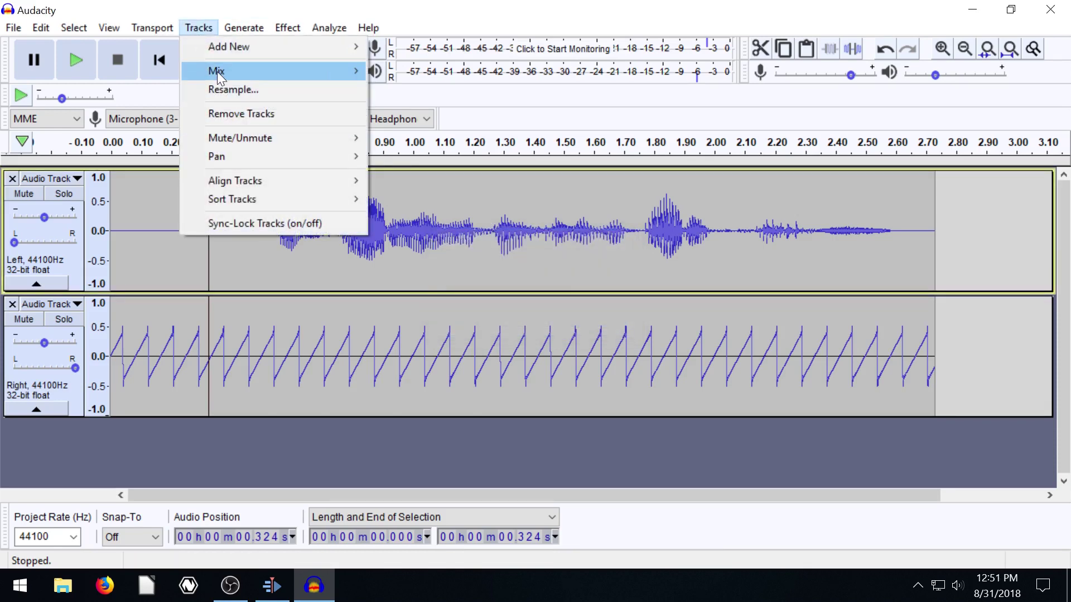
pyautogui.moveTo(240, 72)
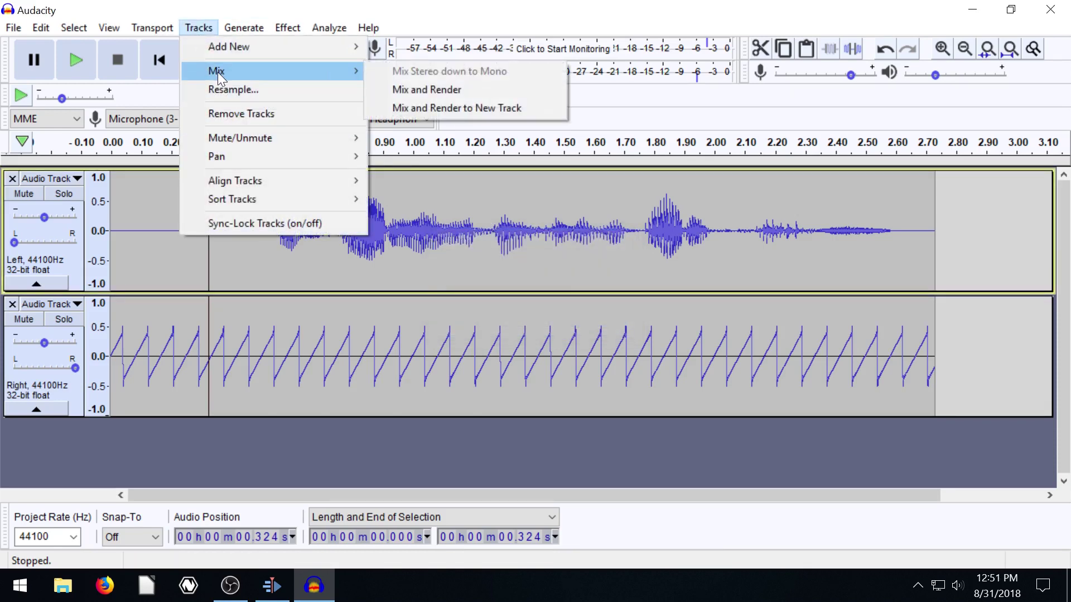
pyautogui.click(419, 92)
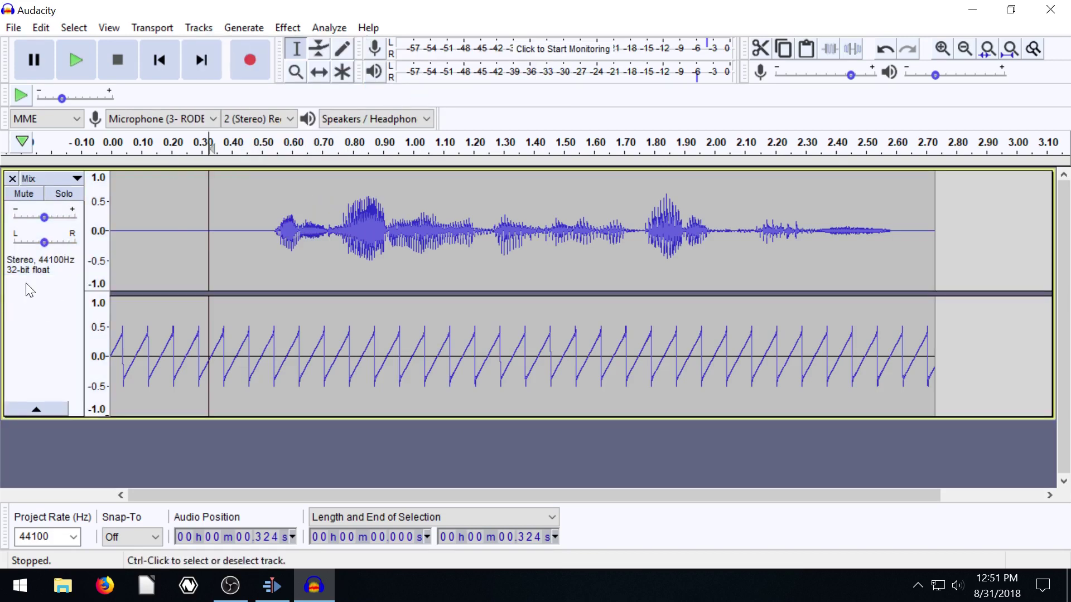
pyautogui.click(48, 296)
pyautogui.click(46, 425)
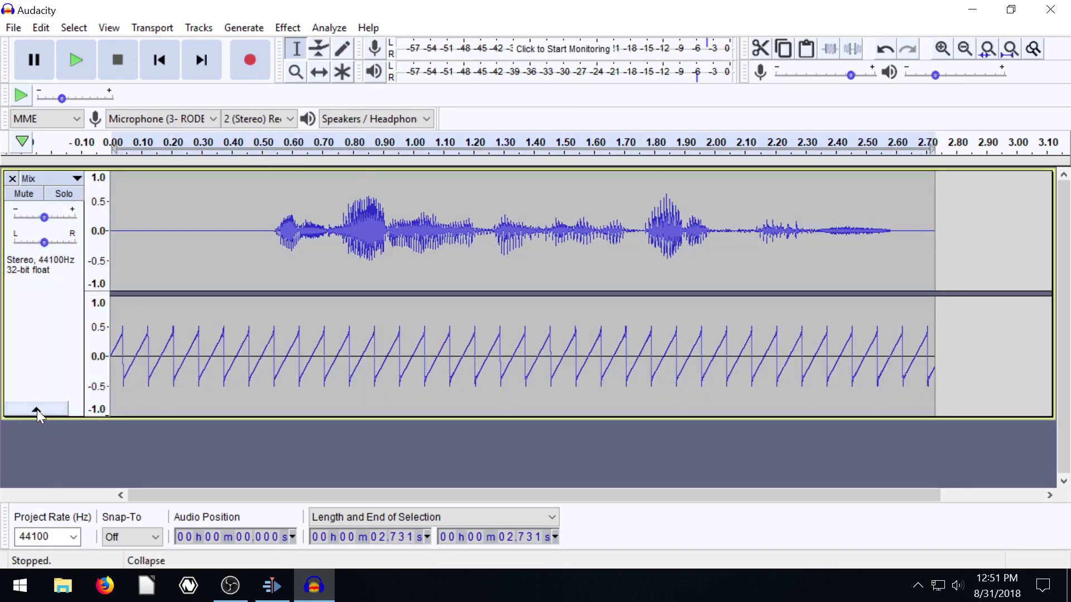
pyautogui.click(36, 409)
pyautogui.click(39, 193)
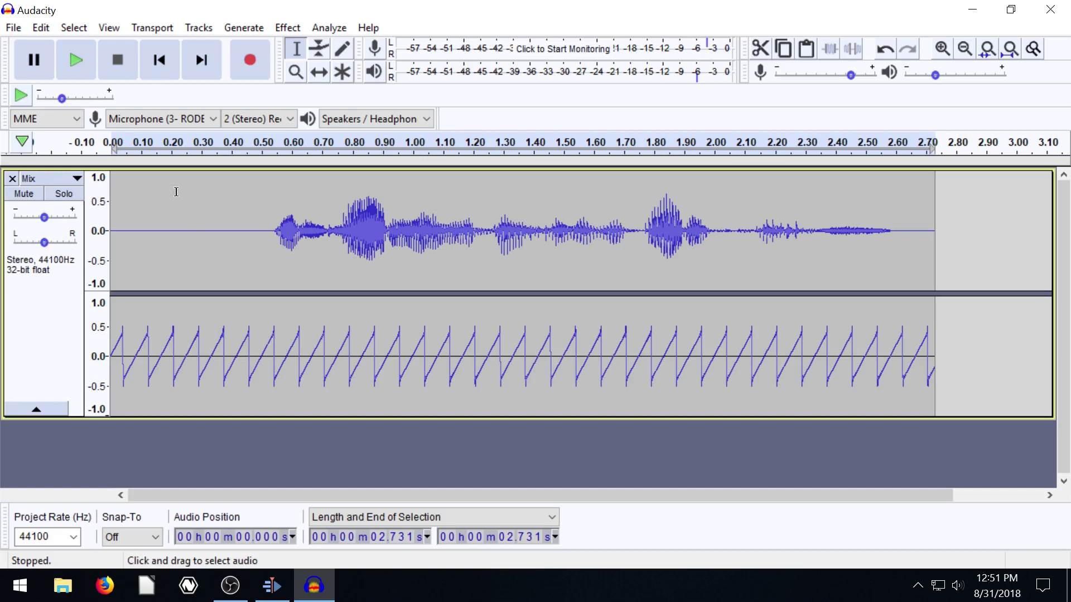
pyautogui.click(79, 60)
pyautogui.hotkey('ctrl', 'a')
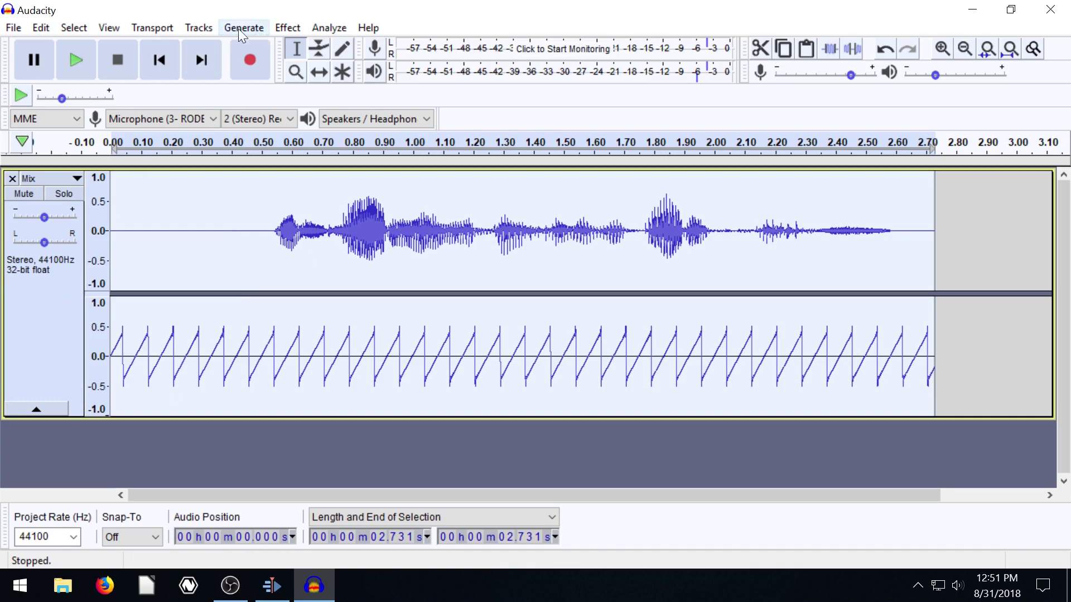
pyautogui.click(289, 29)
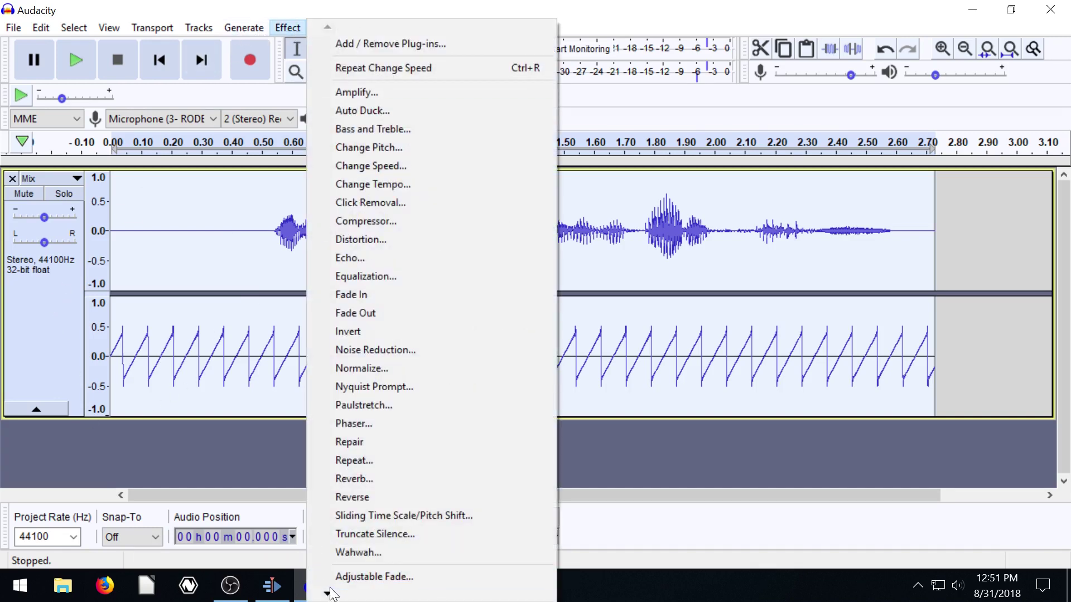
pyautogui.moveTo(330, 594)
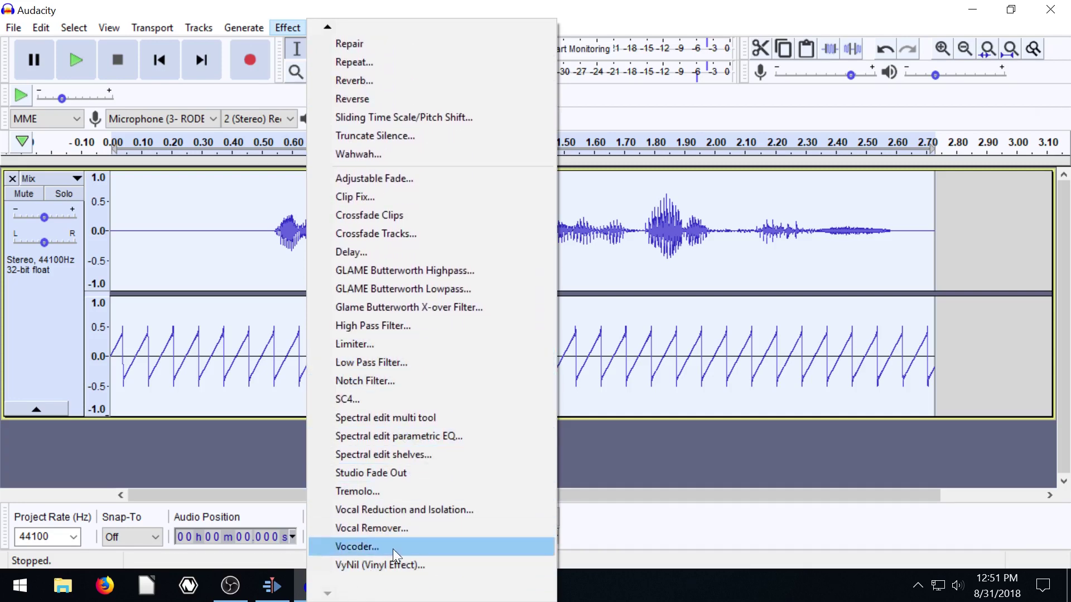
pyautogui.click(353, 547)
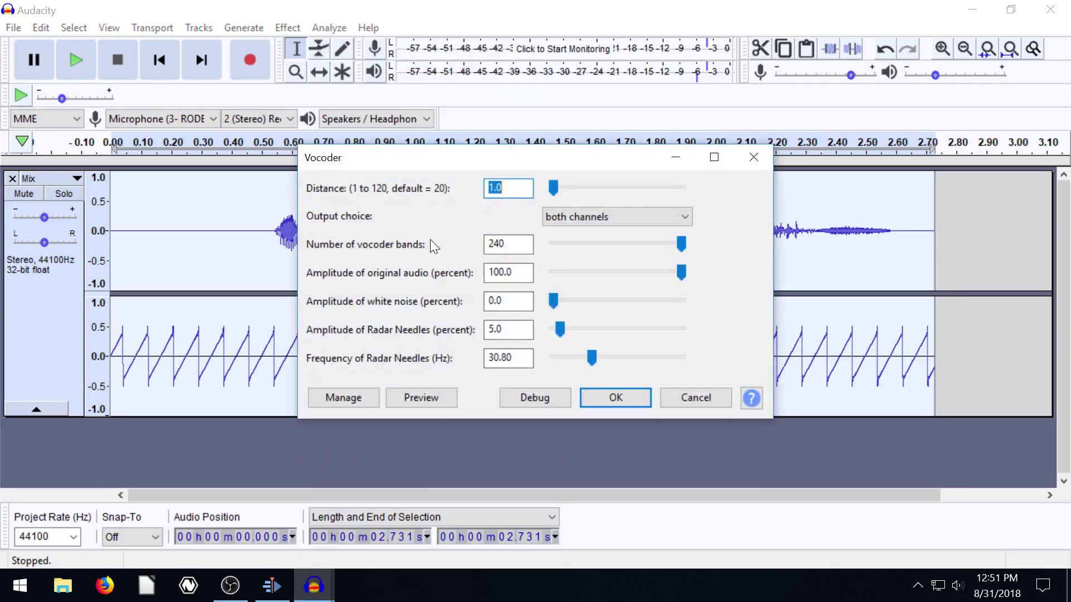
pyautogui.moveTo(456, 159); pyautogui.dragTo(375, 150)
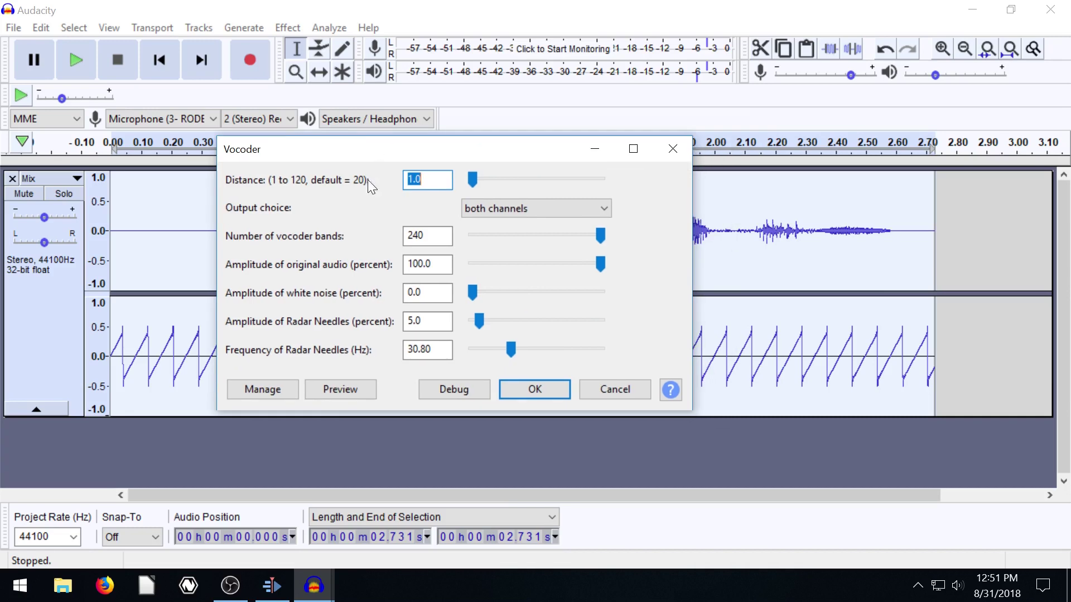
pyautogui.click(345, 389)
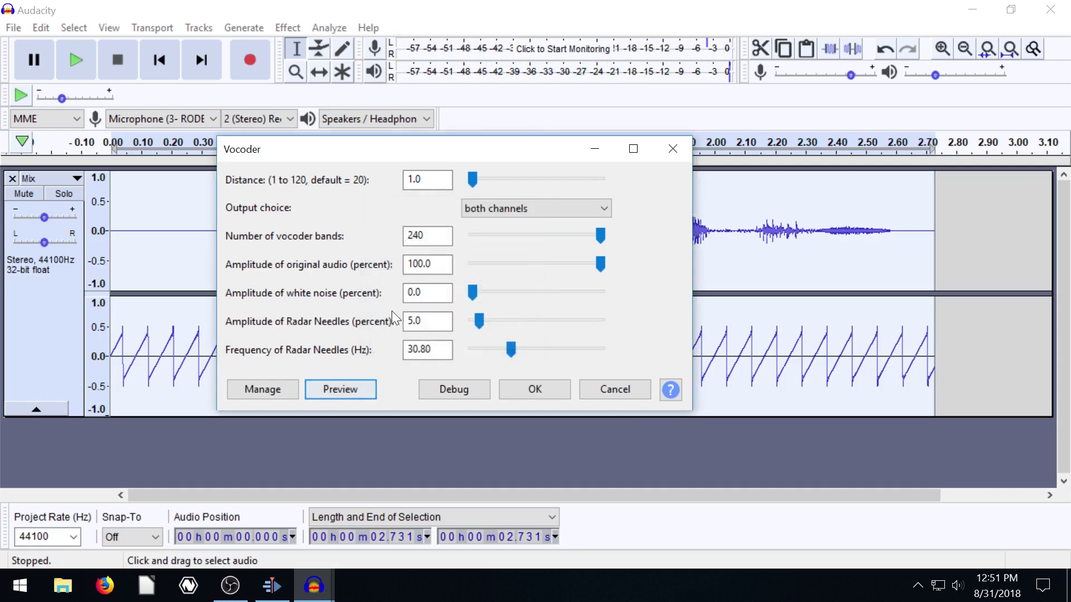
pyautogui.click(258, 391)
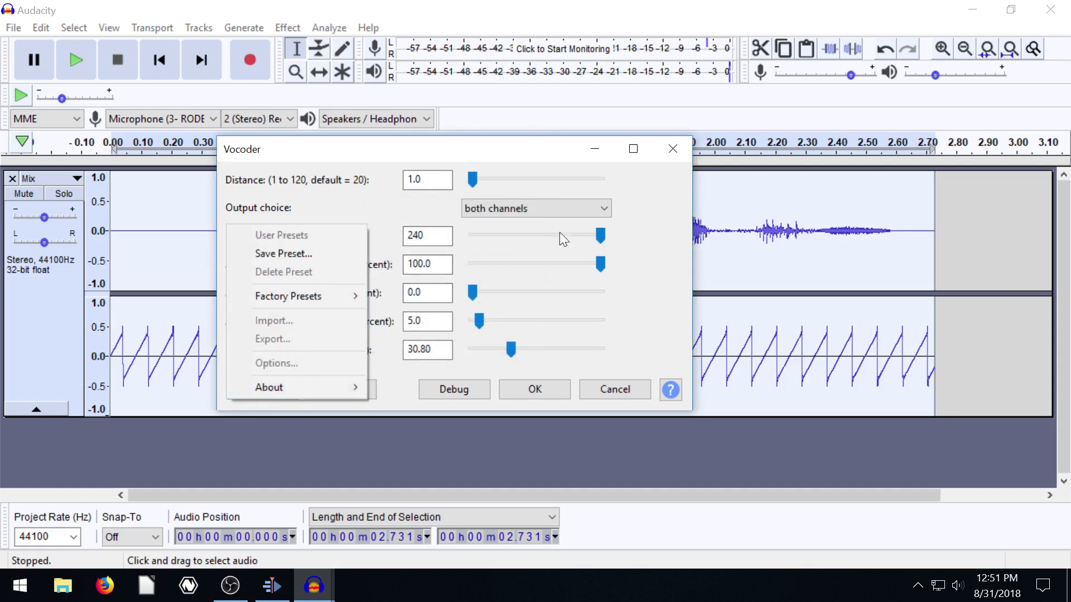
pyautogui.moveTo(275, 297)
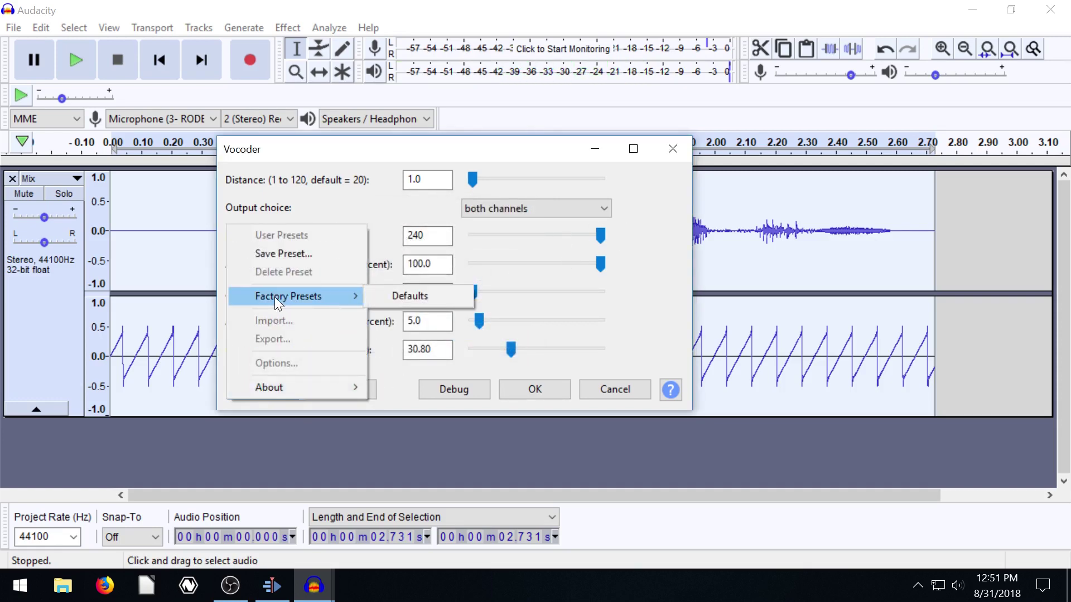
pyautogui.click(400, 295)
pyautogui.click(333, 392)
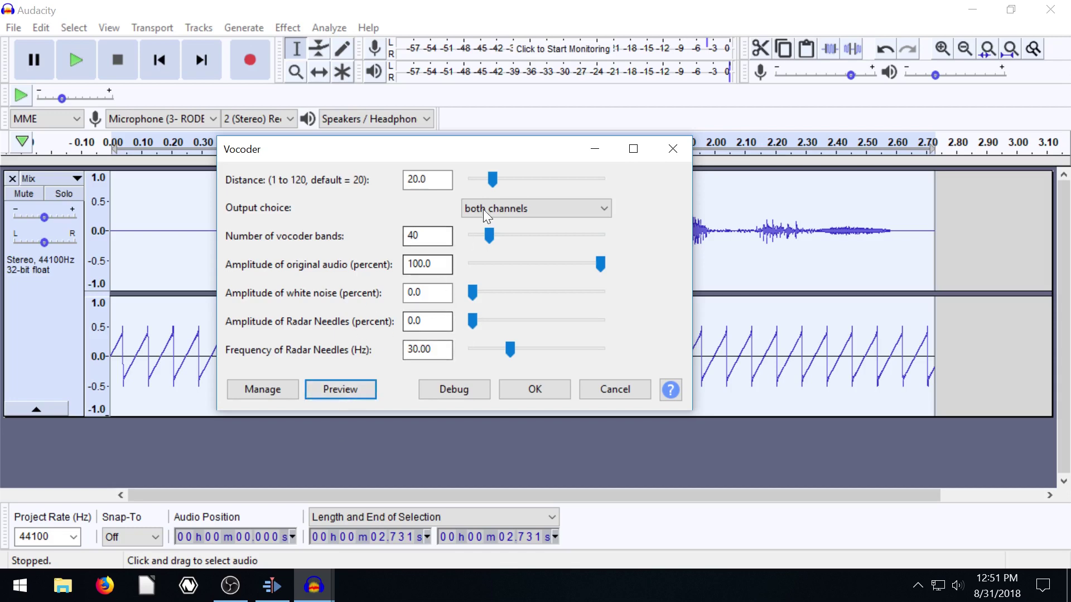
pyautogui.moveTo(596, 262)
pyautogui.mouseDown()
pyautogui.moveTo(562, 262)
pyautogui.moveTo(605, 262)
pyautogui.mouseUp()
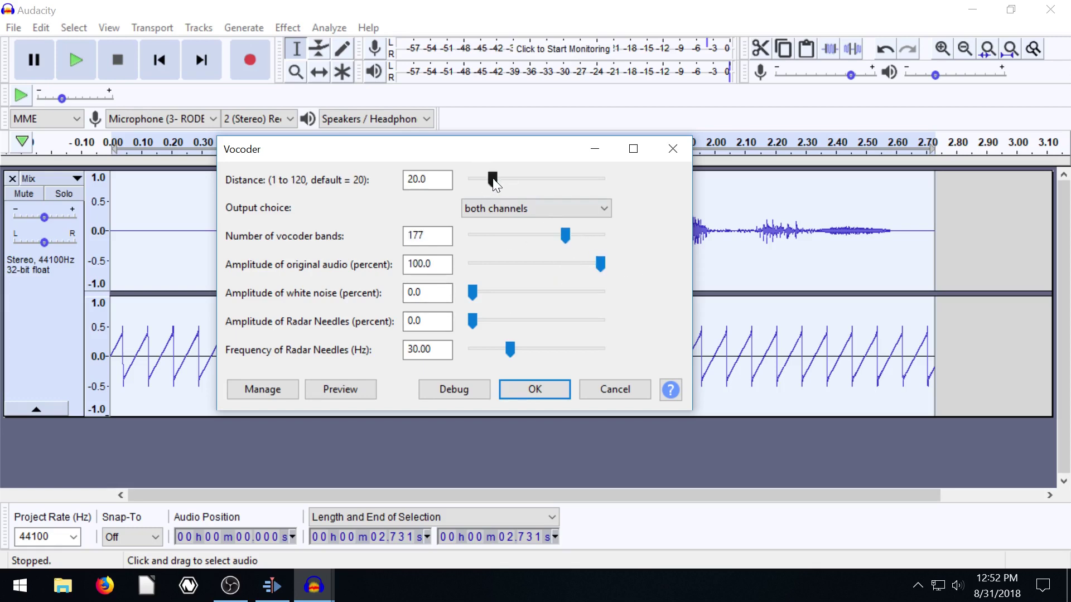
pyautogui.moveTo(493, 180); pyautogui.dragTo(511, 180)
pyautogui.click(350, 388)
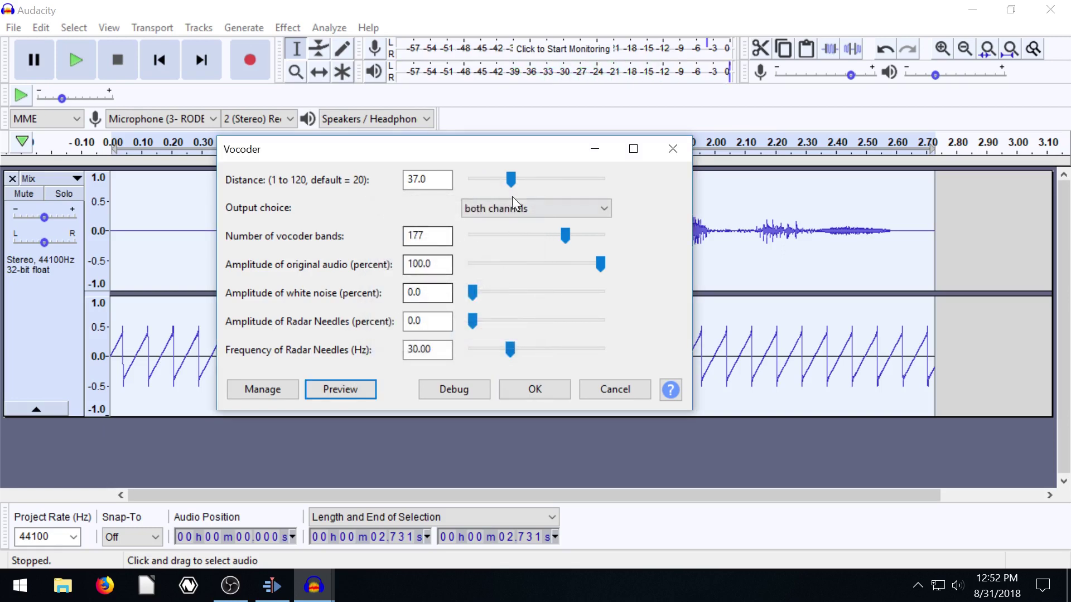
pyautogui.moveTo(509, 178); pyautogui.dragTo(547, 179)
pyautogui.click(352, 387)
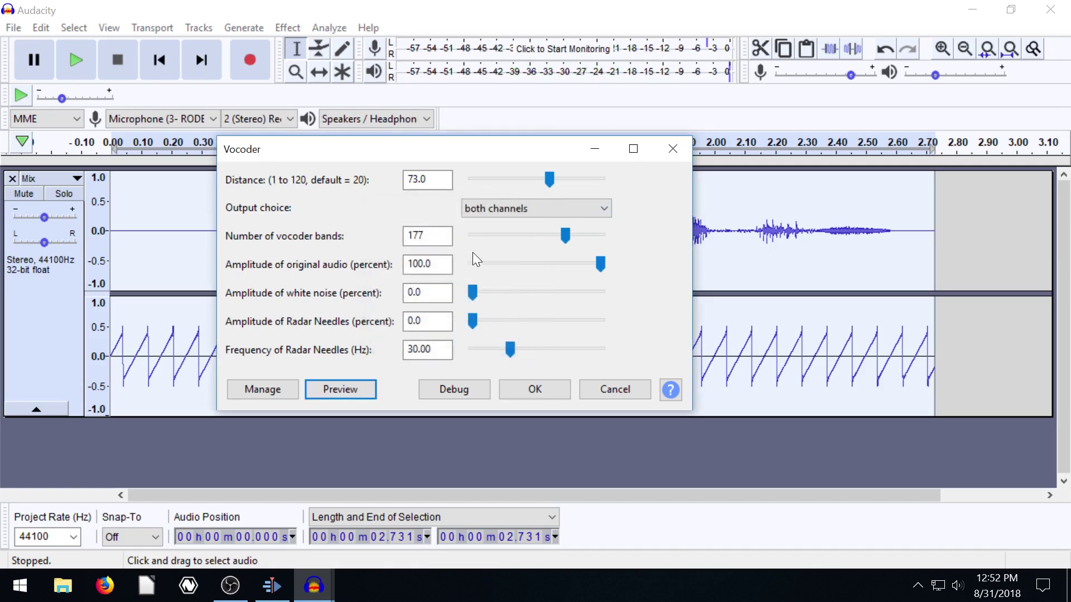
pyautogui.click(473, 292)
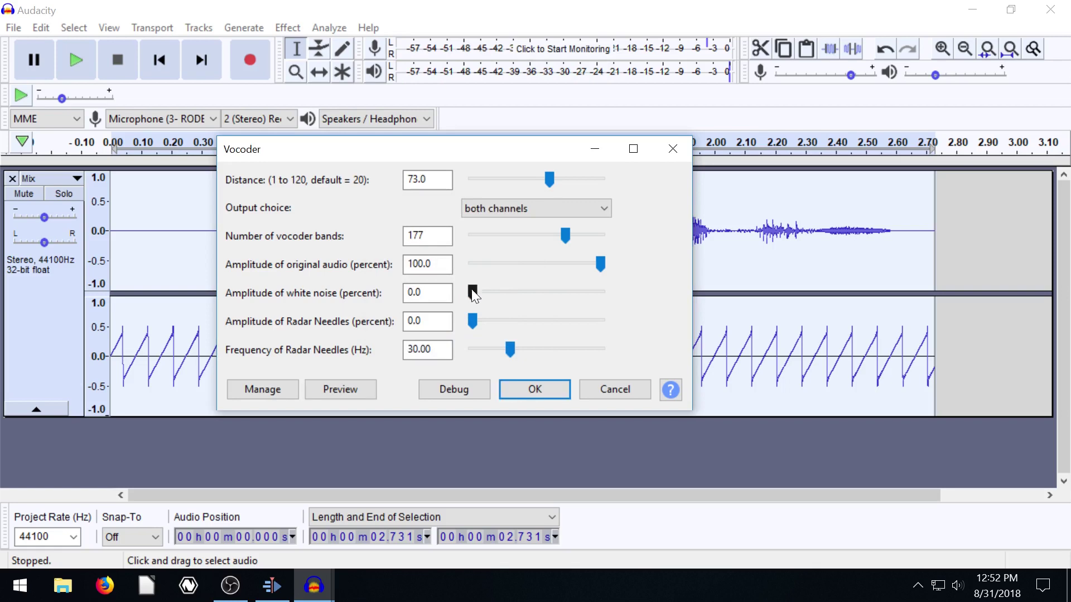
pyautogui.moveTo(550, 181); pyautogui.dragTo(469, 181)
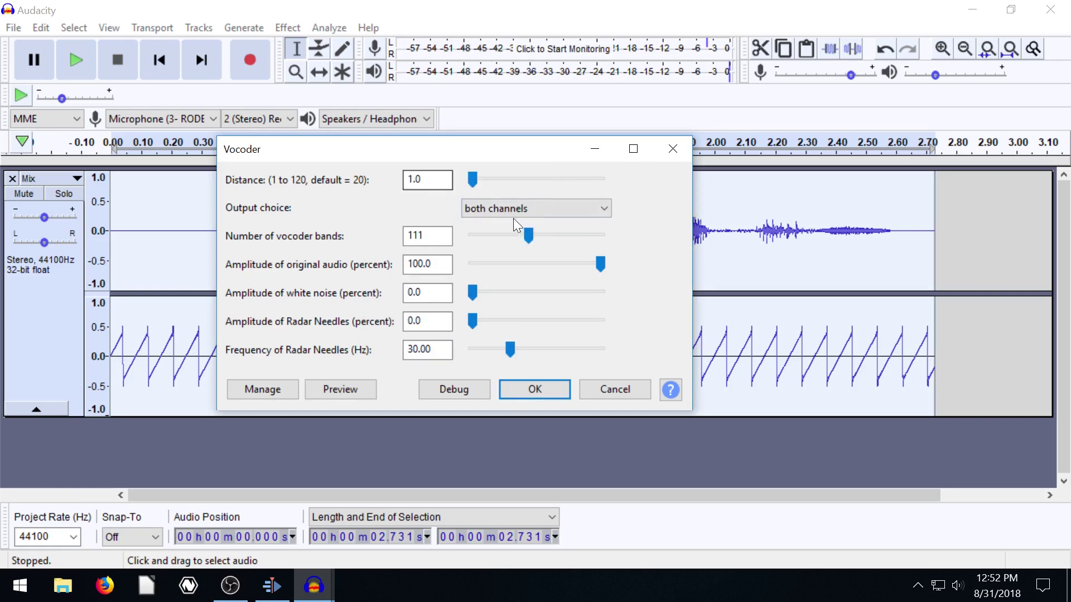
pyautogui.moveTo(537, 235); pyautogui.dragTo(608, 235)
pyautogui.click(357, 389)
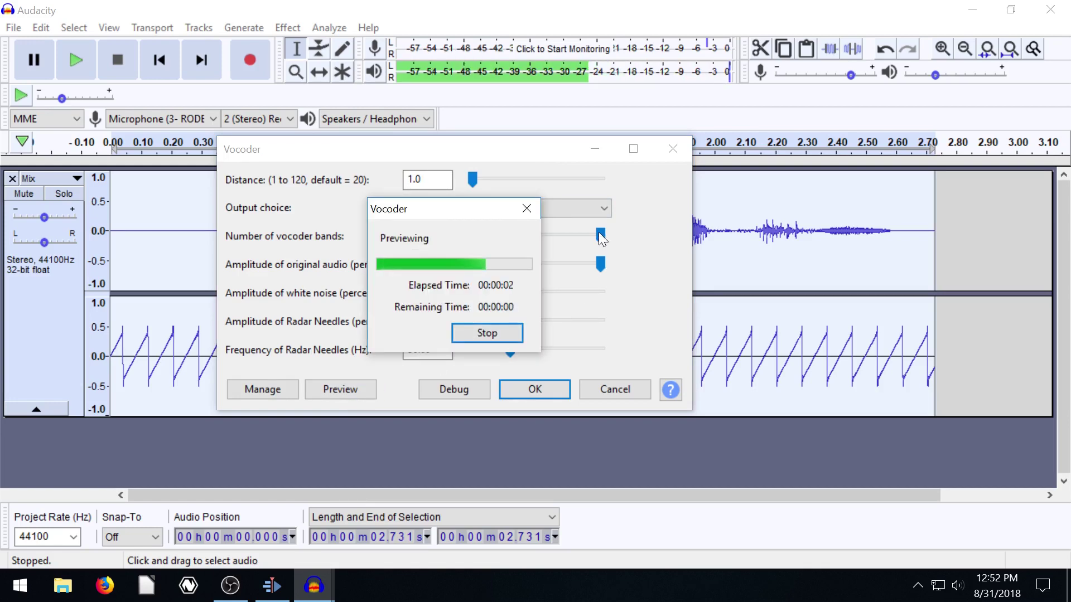
pyautogui.moveTo(600, 237); pyautogui.dragTo(409, 246)
pyautogui.click(353, 387)
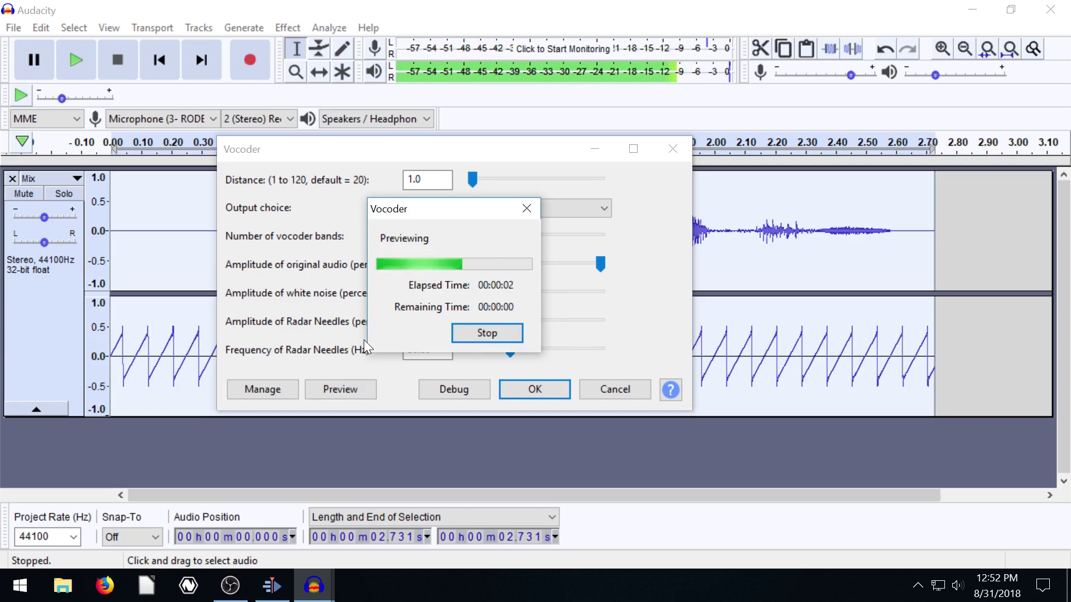
pyautogui.click(615, 389)
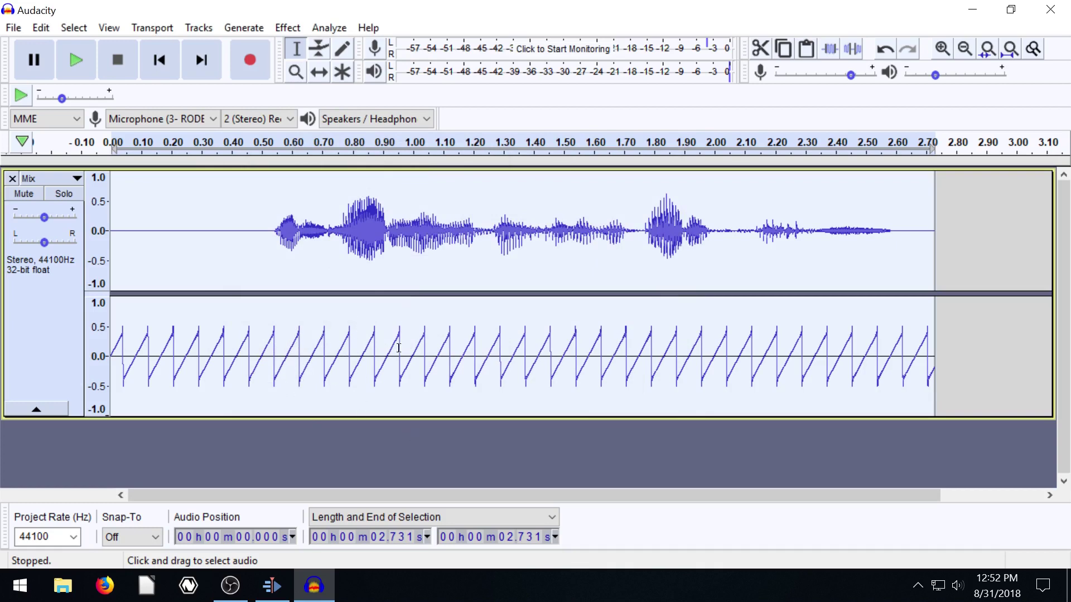
pyautogui.click(296, 462)
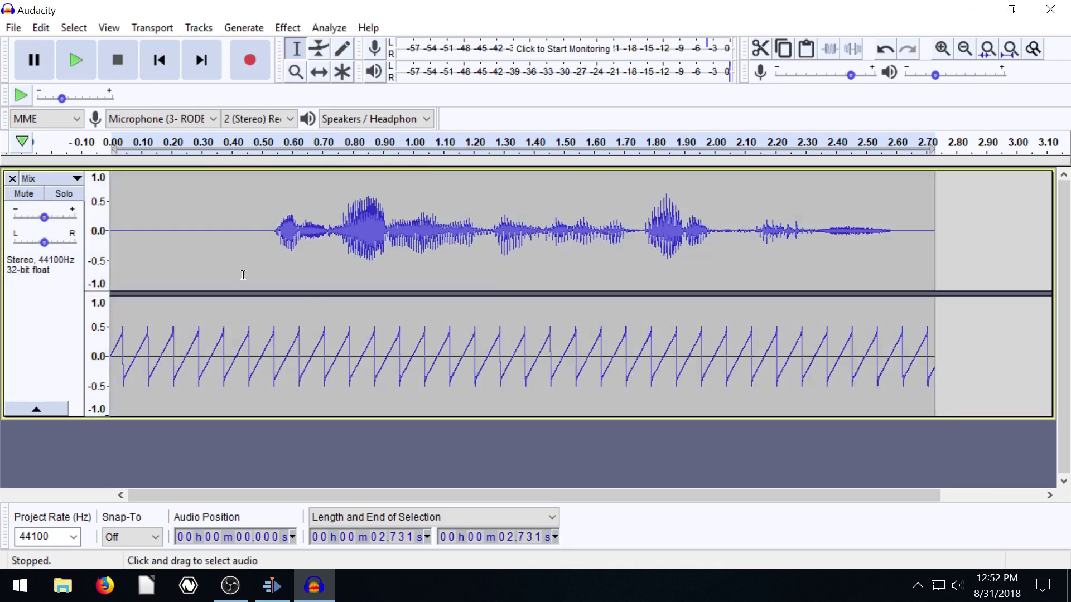
pyautogui.click(250, 31)
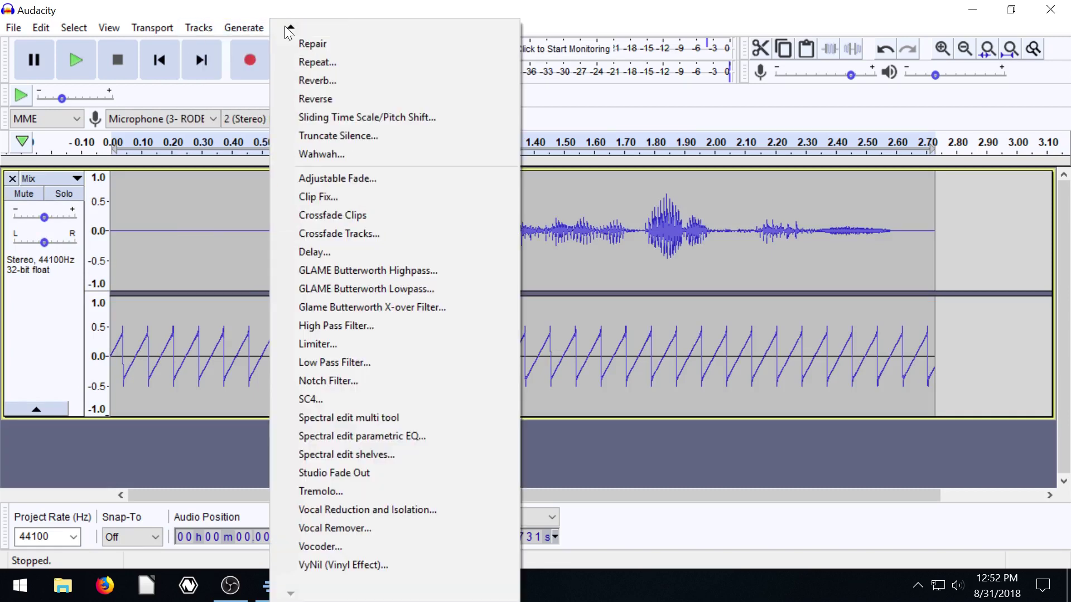
# Apply the Vocoder with distance 1.0 and 10 bands to the whole Mix track, then play it from 0.47 s.
pyautogui.click(203, 413)
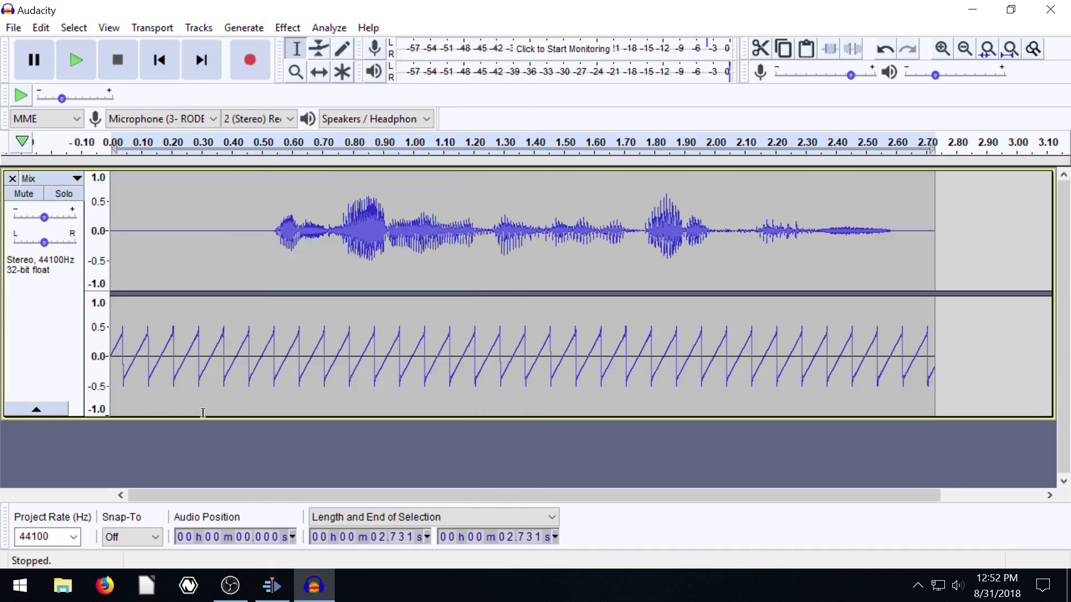
pyautogui.doubleClick(227, 294)
pyautogui.click(286, 29)
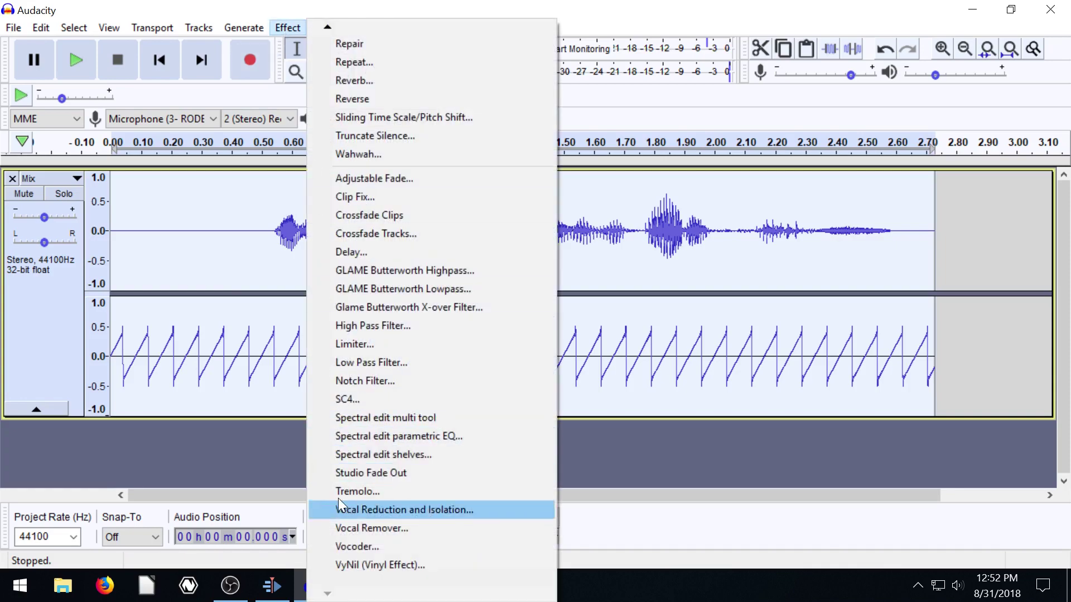
pyautogui.click(355, 546)
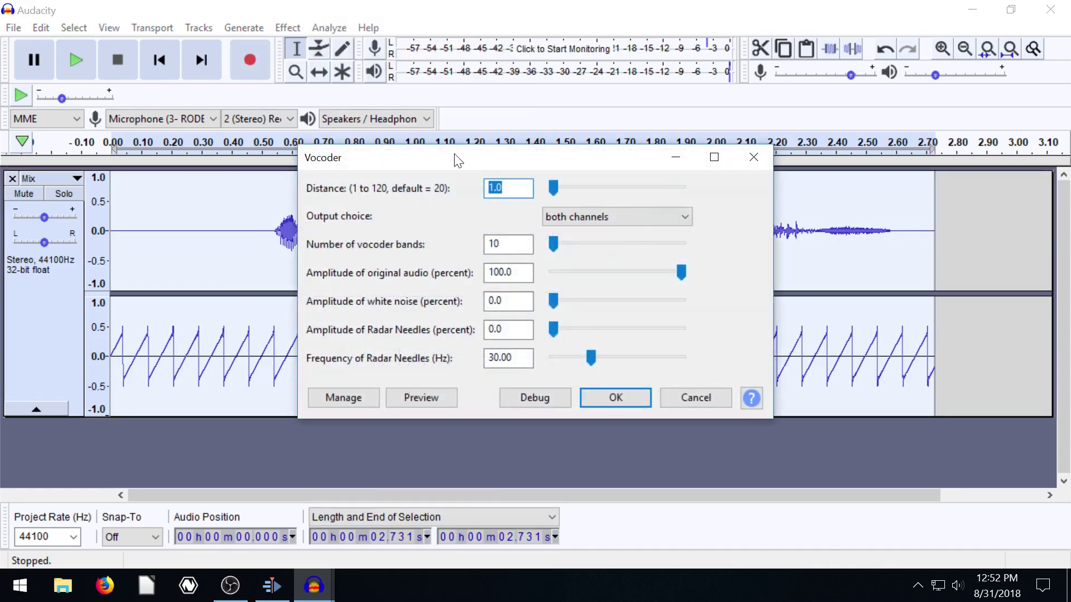
pyautogui.moveTo(458, 160); pyautogui.dragTo(730, 40)
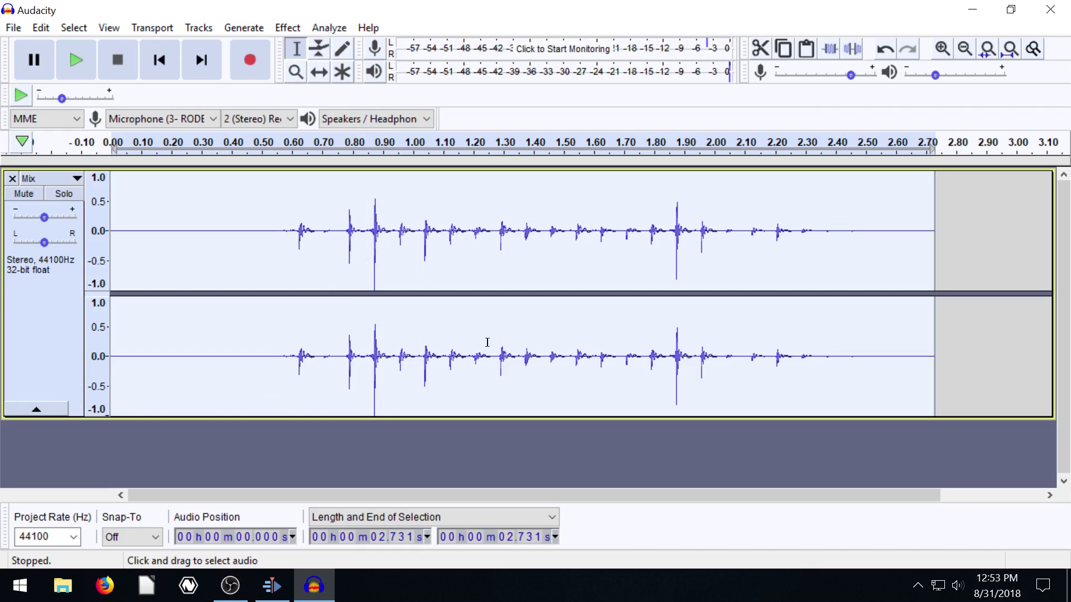
pyautogui.click(252, 223)
pyautogui.click(89, 68)
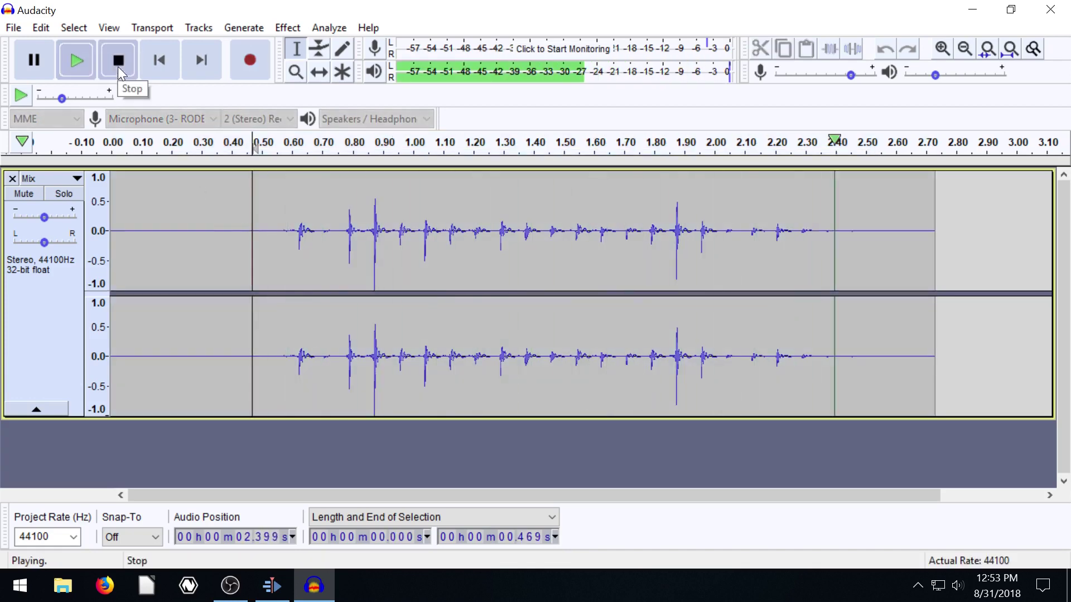
pyautogui.click(118, 60)
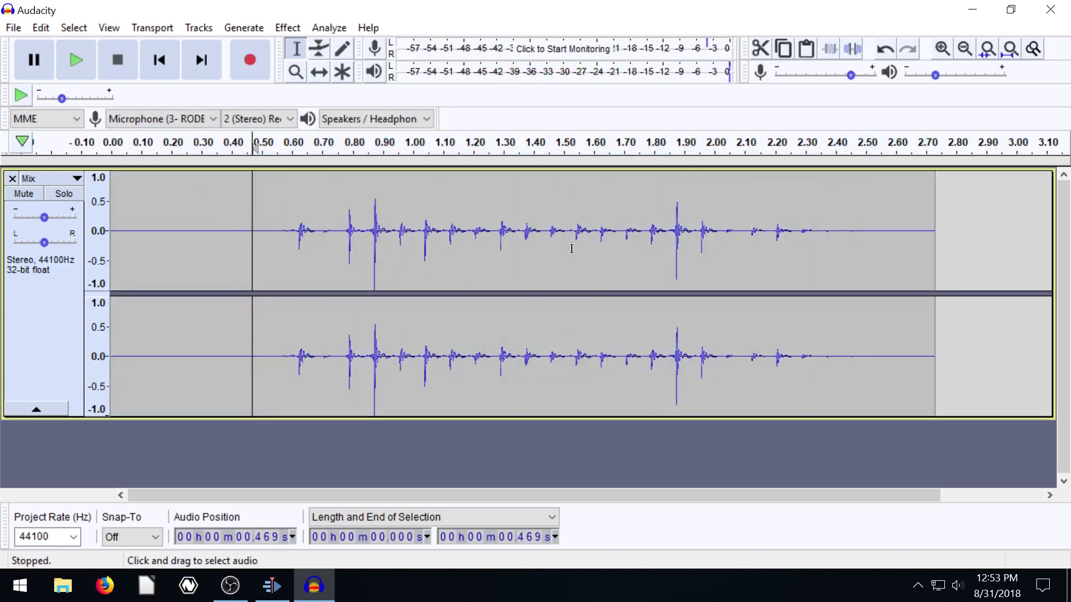